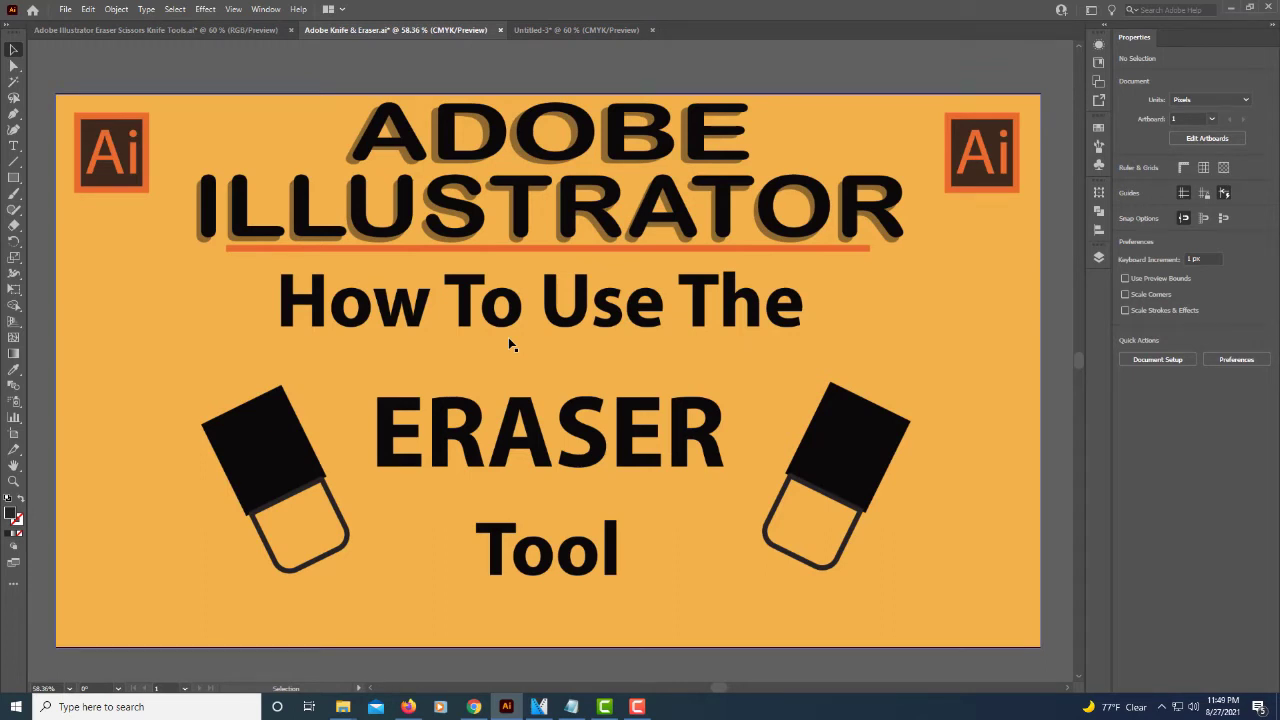
Step: Switch to the untitled shapes document and pick the Eraser Tool from the toolbar flyout
{"action": "left_click", "coordinate": [545, 31]}
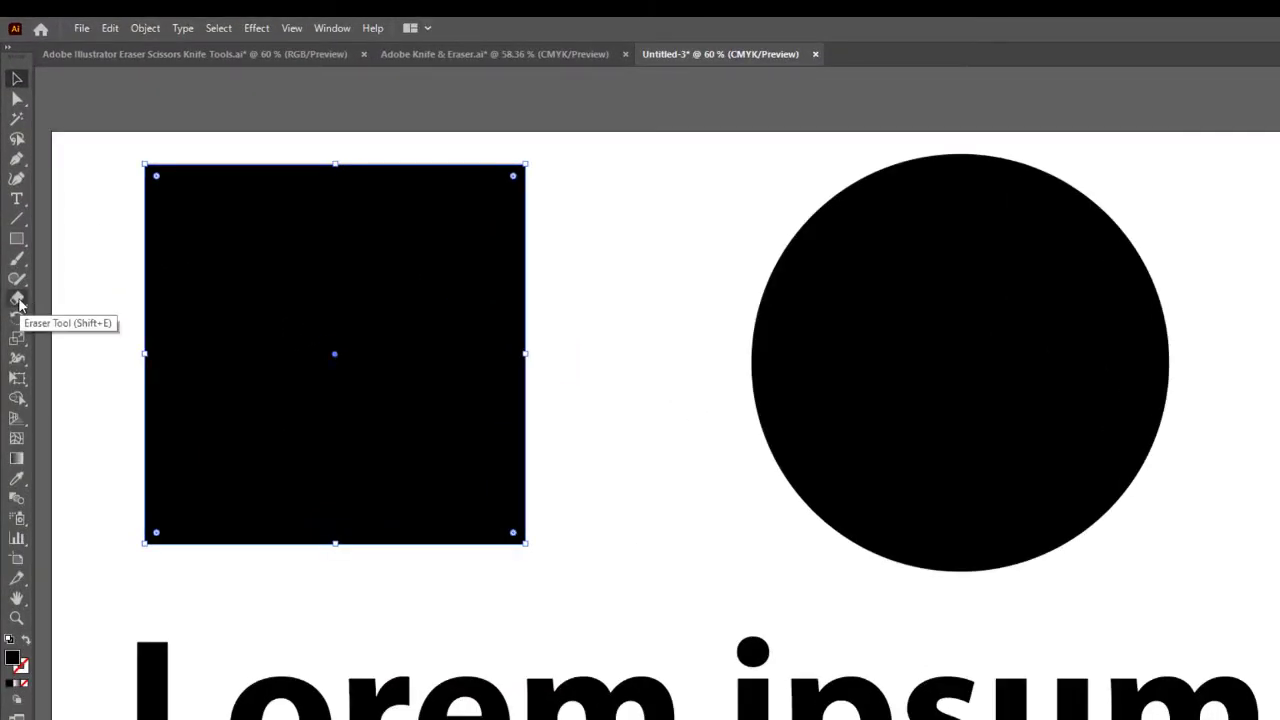
{"action": "left_click", "coordinate": [18, 300]}
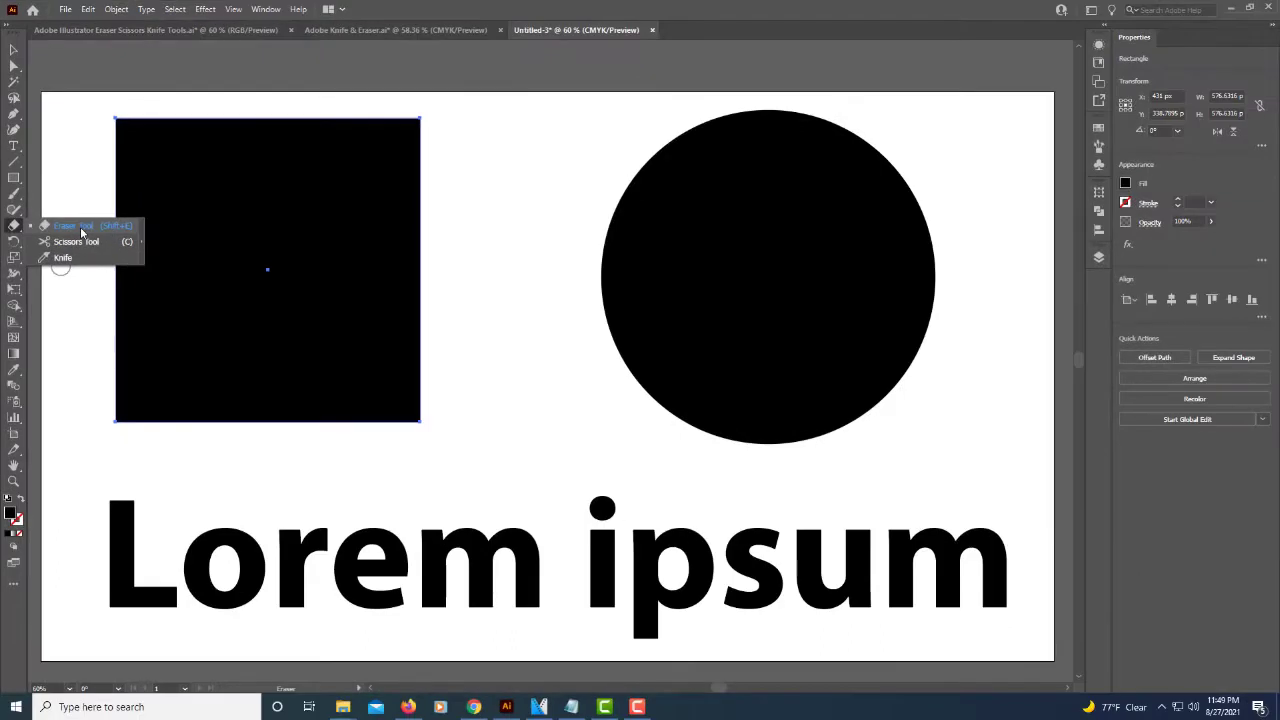
{"action": "left_click", "coordinate": [79, 230]}
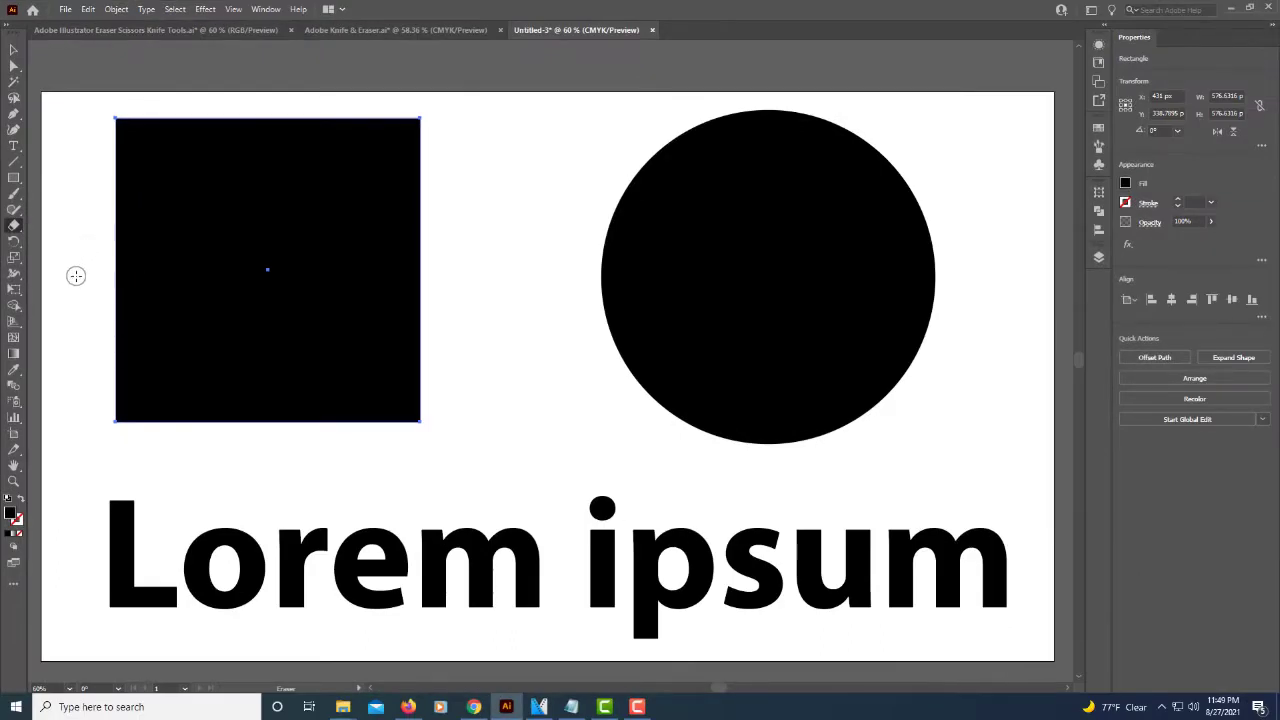
Step: Erase a diagonal strip through the black square, then drag its top half upward in two nudges
{"action": "left_click_drag", "start_coordinate": [72, 279], "coordinate": [491, 197]}
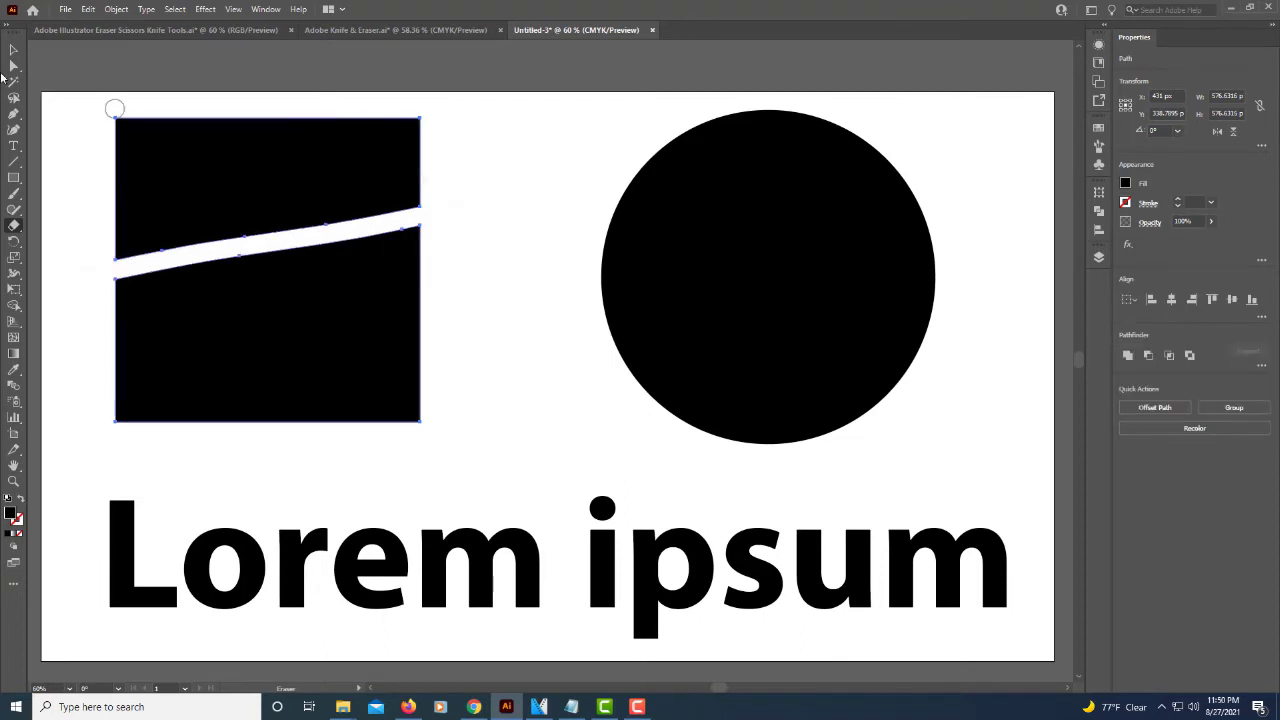
{"action": "left_click", "coordinate": [13, 50]}
{"action": "left_click", "coordinate": [150, 143]}
{"action": "left_click_drag", "start_coordinate": [252, 178], "coordinate": [251, 171]}
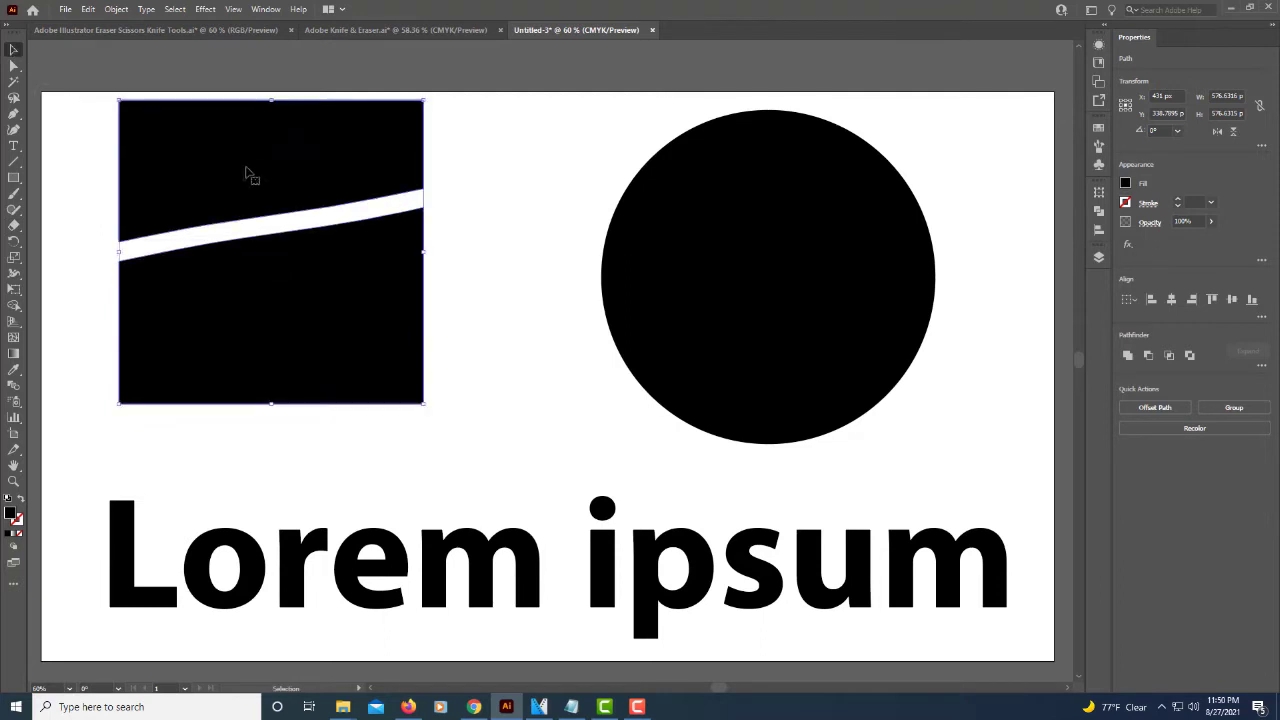
{"action": "left_click", "coordinate": [87, 163]}
{"action": "left_click", "coordinate": [226, 160]}
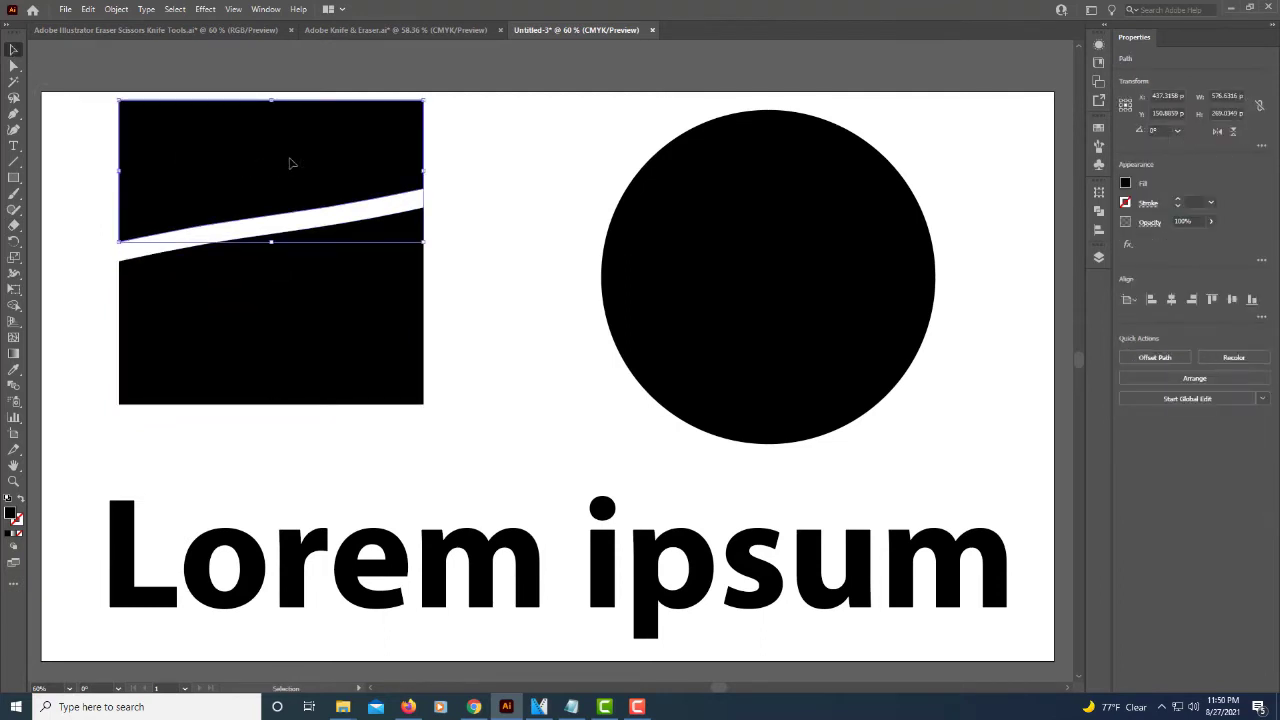
{"action": "left_click_drag", "start_coordinate": [289, 160], "coordinate": [293, 143]}
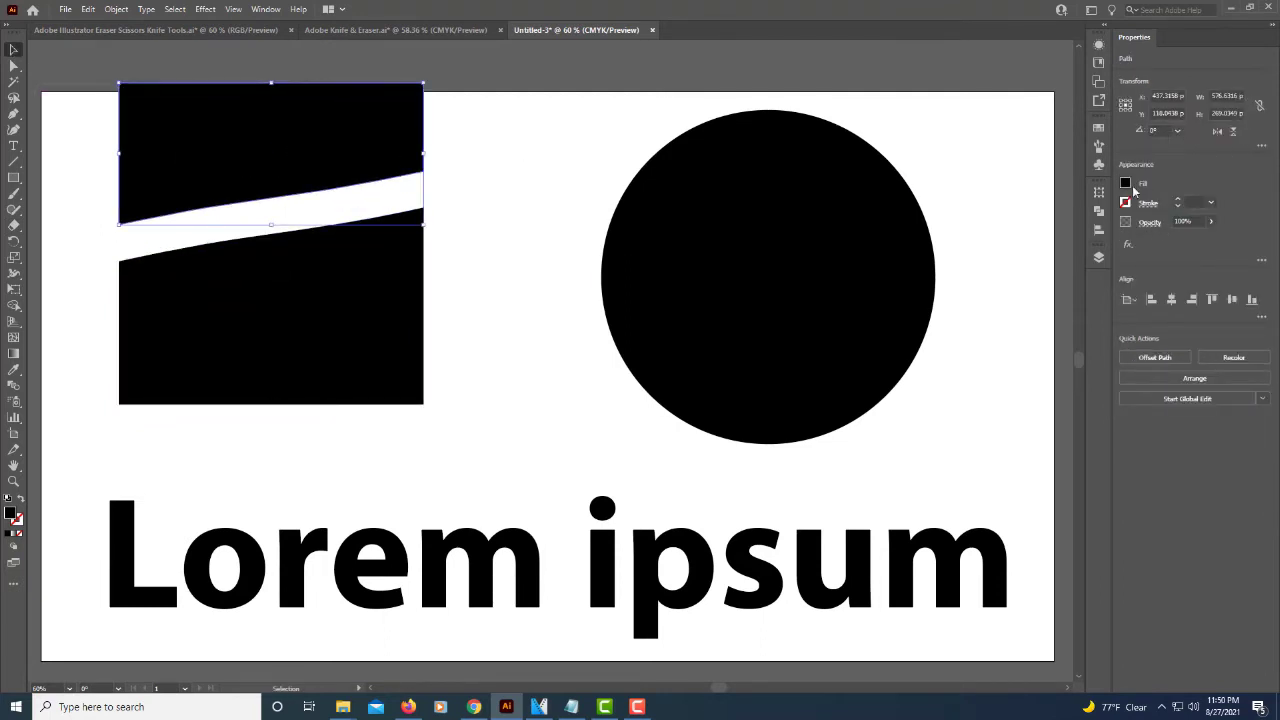
Step: Fill the top square piece with a blue swatch and the bottom piece with orange, then deselect
{"action": "left_click", "coordinate": [1126, 184]}
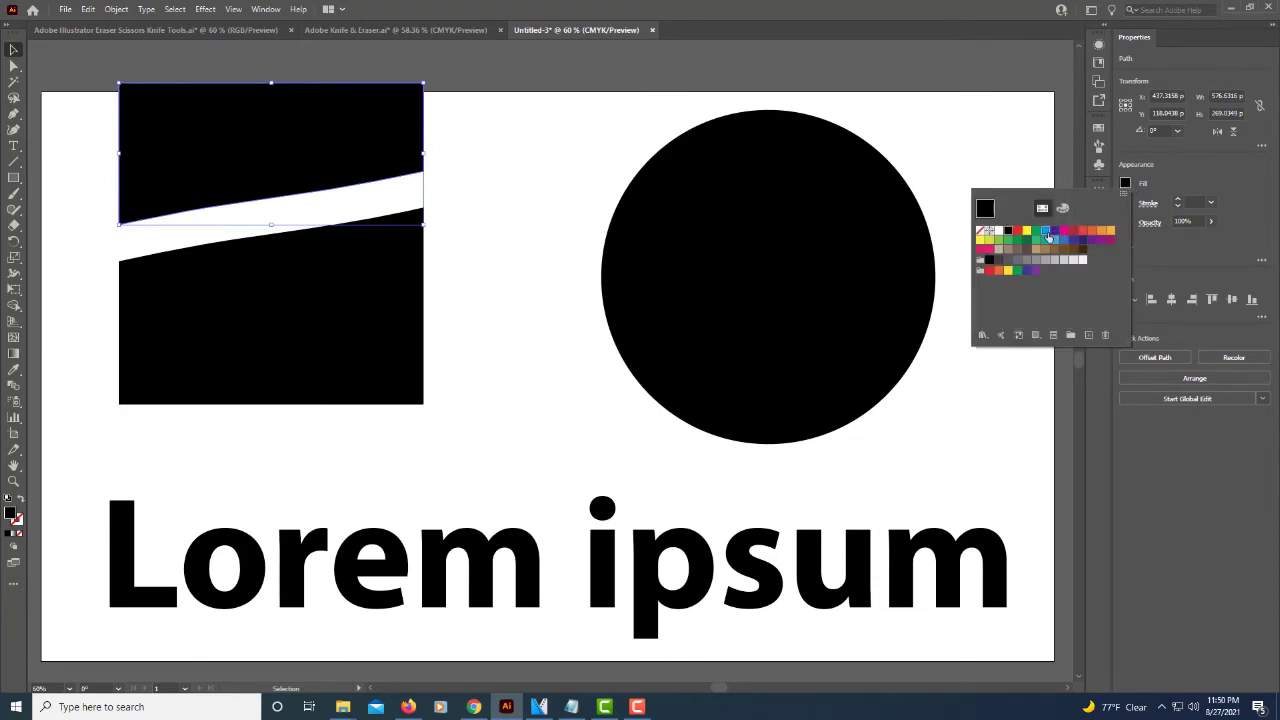
{"action": "left_click", "coordinate": [1047, 235]}
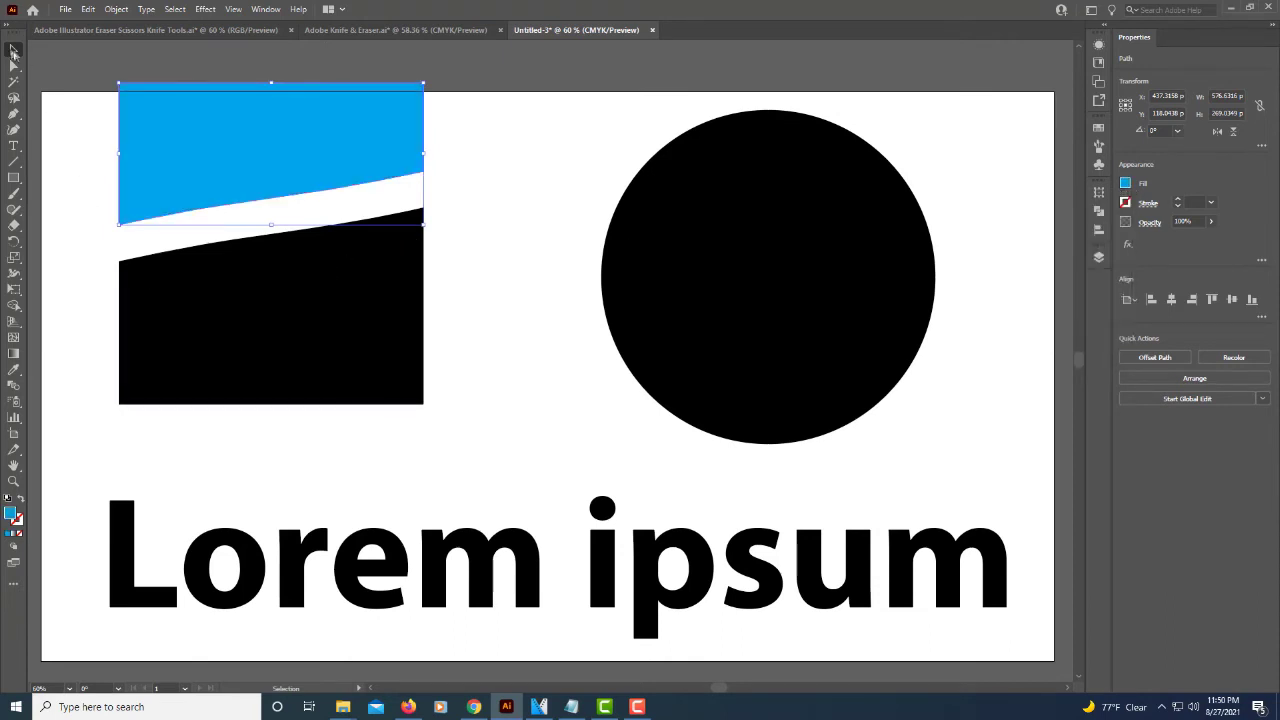
{"action": "left_click", "coordinate": [177, 334]}
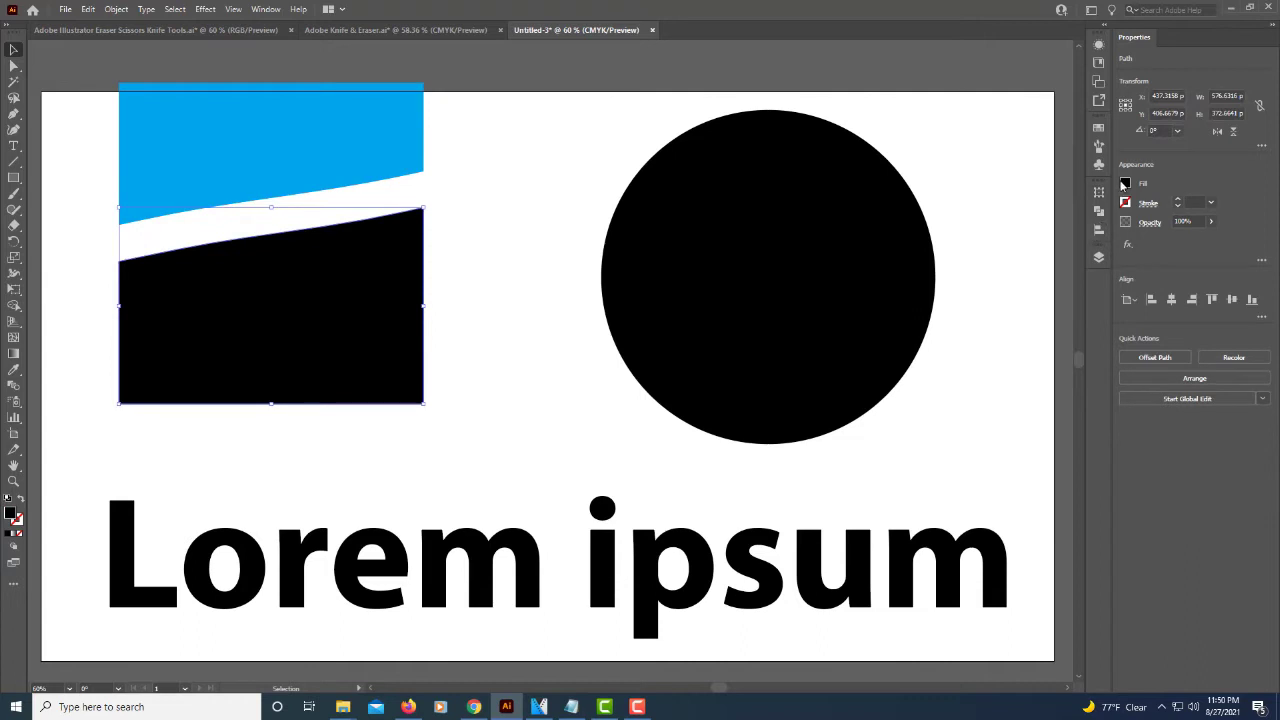
{"action": "left_click", "coordinate": [1125, 184]}
{"action": "left_click", "coordinate": [1092, 231]}
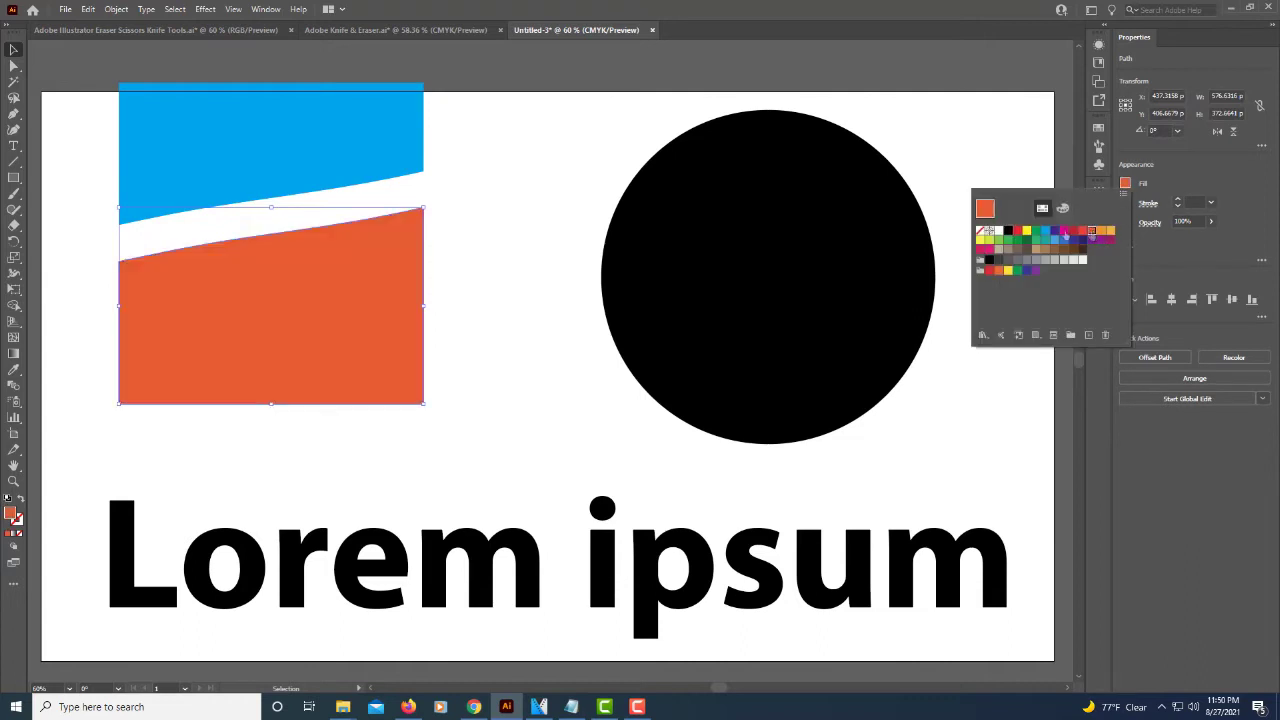
{"action": "left_click", "coordinate": [520, 170]}
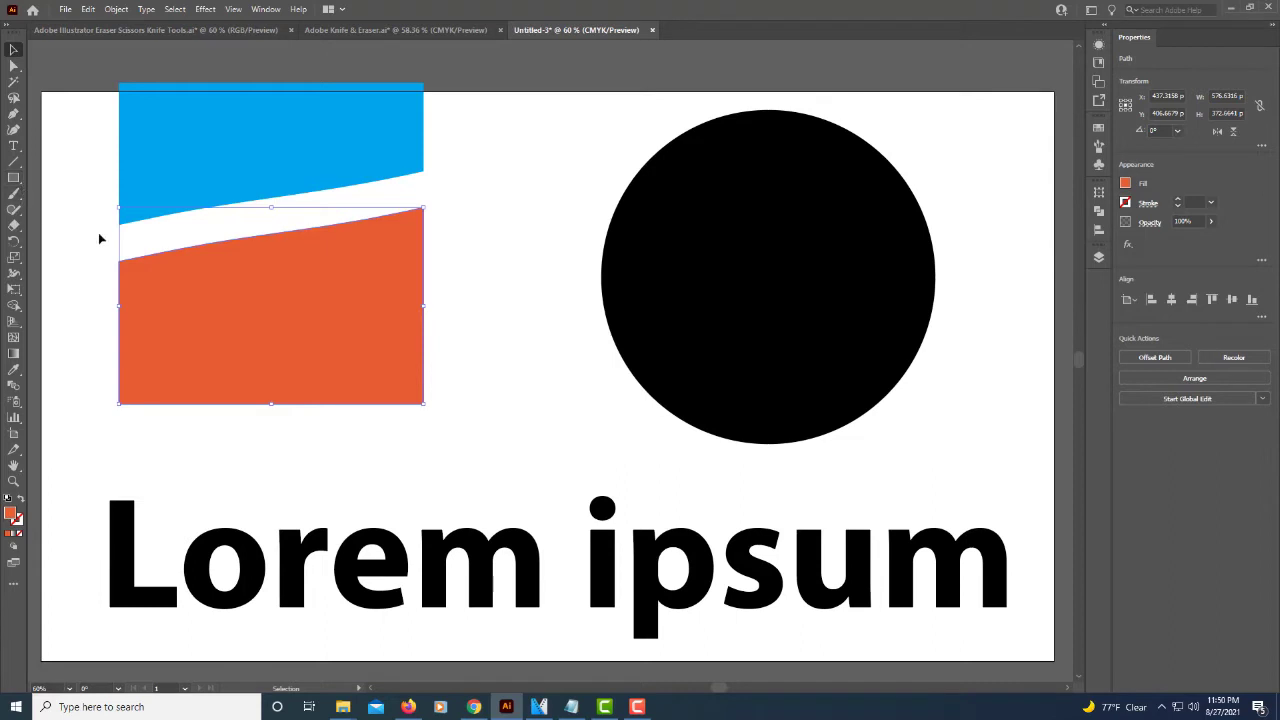
{"action": "left_click", "coordinate": [490, 410]}
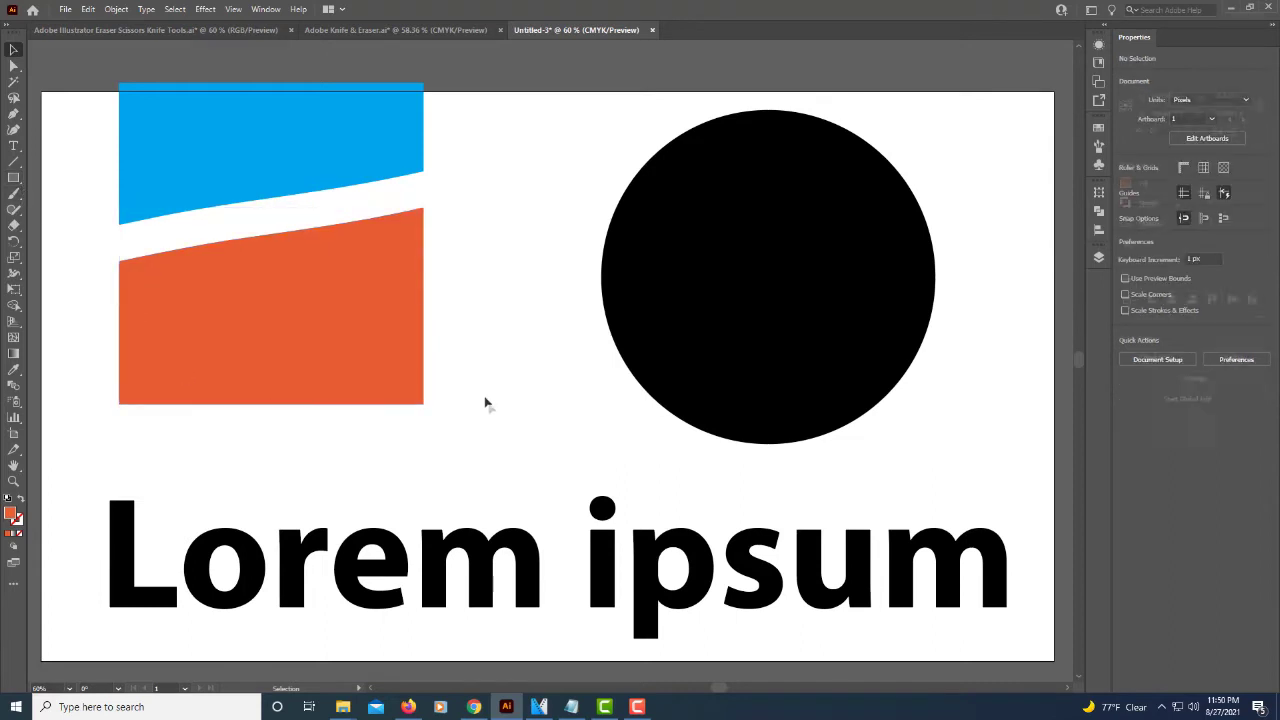
Step: Select the orange piece and erase along its bottom, rounding off the bottom-right corner
{"action": "left_click", "coordinate": [279, 330]}
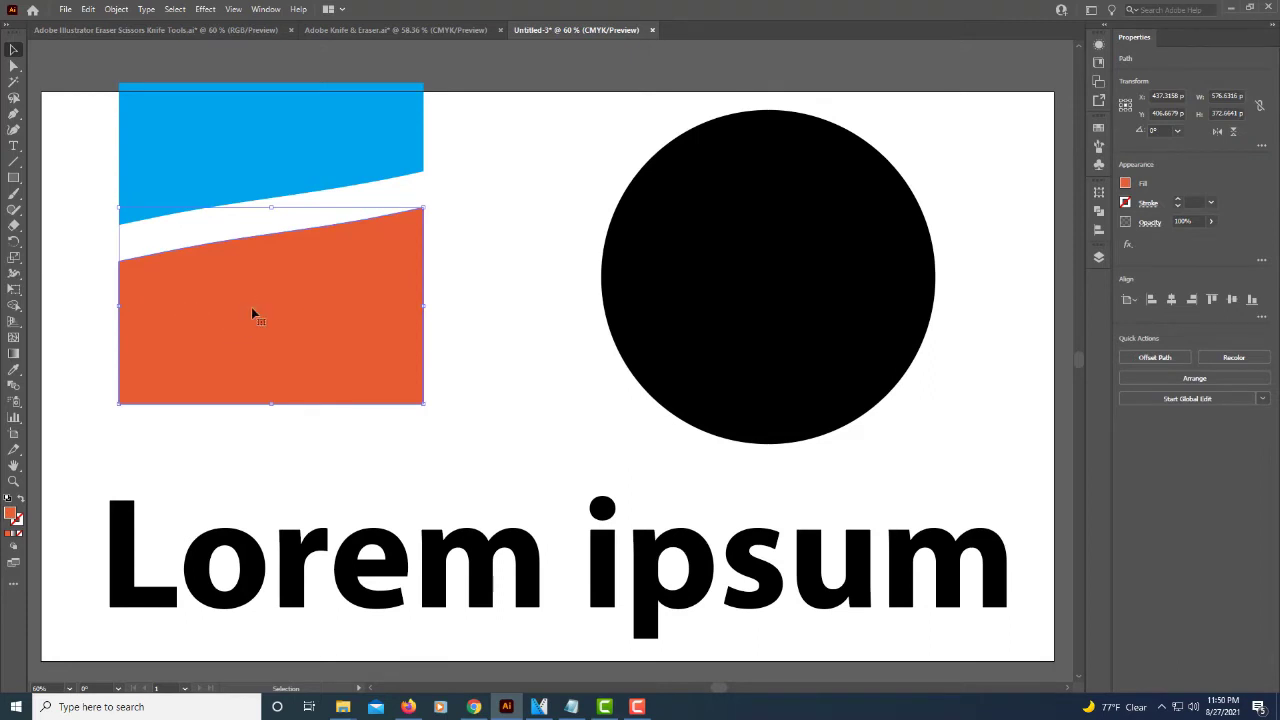
{"action": "left_click", "coordinate": [14, 227]}
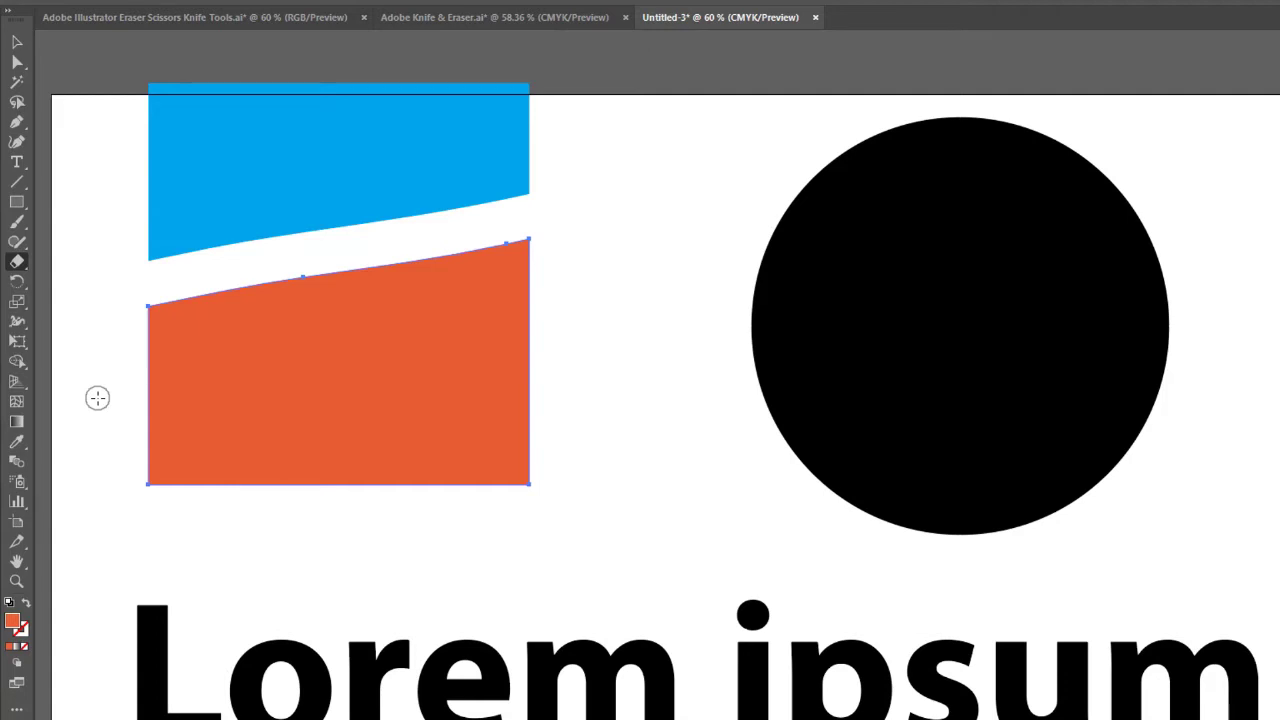
{"action": "key", "text": "bracketright"}
{"action": "key", "text": "bracketright"}
{"action": "key", "text": "bracketright"}
{"action": "key", "text": "bracketright"}
{"action": "key", "text": "bracketright"}
{"action": "key", "text": "bracketright"}
{"action": "key", "text": "bracketright"}
{"action": "key", "text": "bracketright"}
{"action": "key", "text": "bracketright"}
{"action": "key", "text": "bracketright"}
{"action": "key", "text": "bracketleft"}
{"action": "key", "text": "bracketleft"}
{"action": "key", "text": "bracketleft"}
{"action": "key", "text": "bracketleft"}
{"action": "key", "text": "bracketleft"}
{"action": "mouse_move", "coordinate": [100, 481]}
{"action": "left_mouse_down"}
{"action": "mouse_move", "coordinate": [143, 471]}
{"action": "mouse_move", "coordinate": [271, 486]}
{"action": "mouse_move", "coordinate": [149, 436]}
{"action": "mouse_move", "coordinate": [128, 406]}
{"action": "mouse_move", "coordinate": [260, 449]}
{"action": "left_mouse_up"}
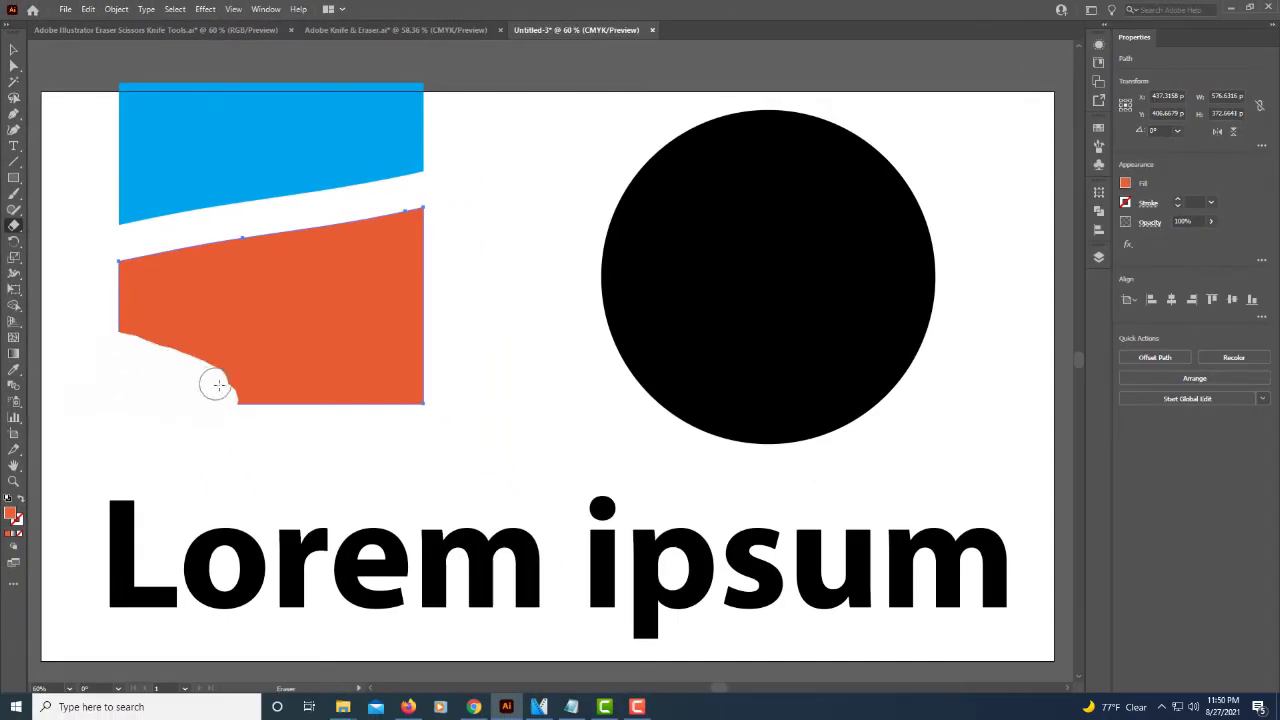
{"action": "mouse_move", "coordinate": [216, 385]}
{"action": "left_mouse_down"}
{"action": "mouse_move", "coordinate": [302, 414]}
{"action": "mouse_move", "coordinate": [339, 410]}
{"action": "mouse_move", "coordinate": [91, 326]}
{"action": "left_mouse_up"}
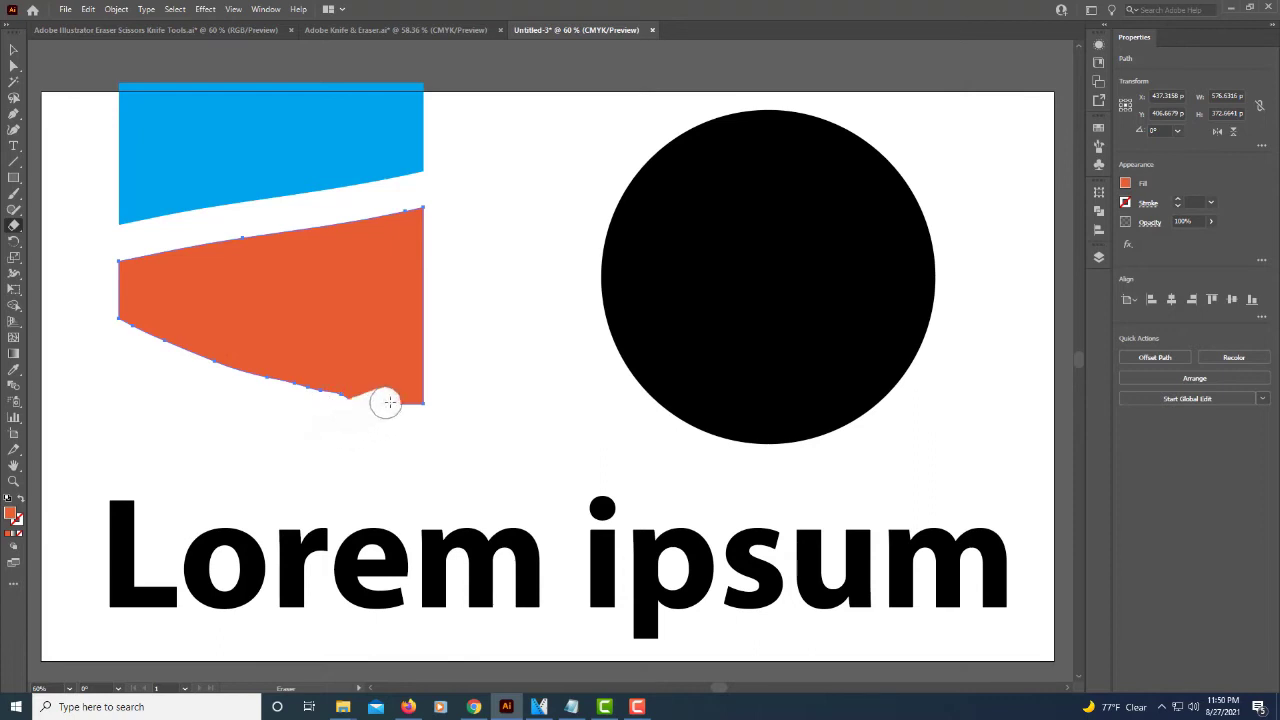
{"action": "mouse_move", "coordinate": [389, 402]}
{"action": "left_mouse_down"}
{"action": "mouse_move", "coordinate": [439, 386]}
{"action": "mouse_move", "coordinate": [441, 362]}
{"action": "mouse_move", "coordinate": [362, 400]}
{"action": "mouse_move", "coordinate": [265, 401]}
{"action": "mouse_move", "coordinate": [443, 351]}
{"action": "left_mouse_up"}
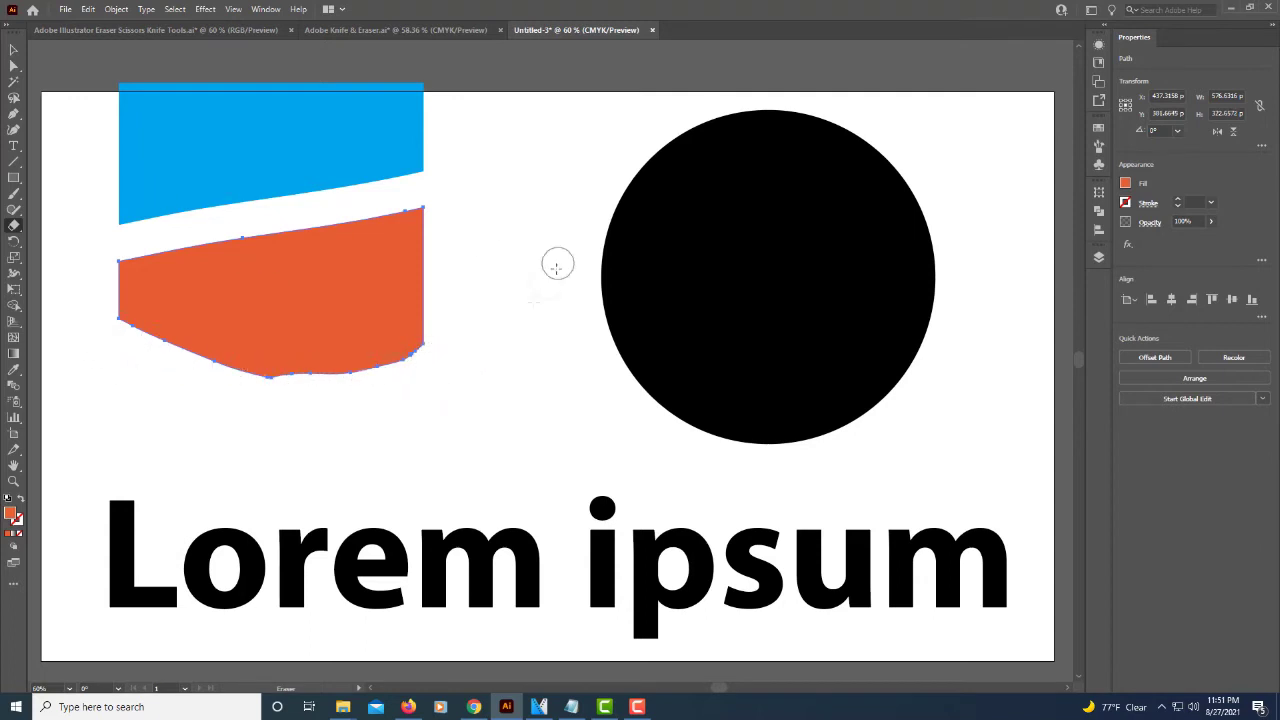
Step: Try two eraser cuts across the black circle and undo both, leaving it whole
{"action": "mouse_move", "coordinate": [540, 334]}
{"action": "left_mouse_down"}
{"action": "mouse_move", "coordinate": [794, 280]}
{"action": "mouse_move", "coordinate": [1020, 194]}
{"action": "left_mouse_up"}
{"action": "key", "text": "ctrl+z"}
{"action": "left_click_drag", "start_coordinate": [571, 300], "coordinate": [1000, 191]}
{"action": "key", "text": "ctrl+z"}
{"action": "left_click", "coordinate": [14, 49]}
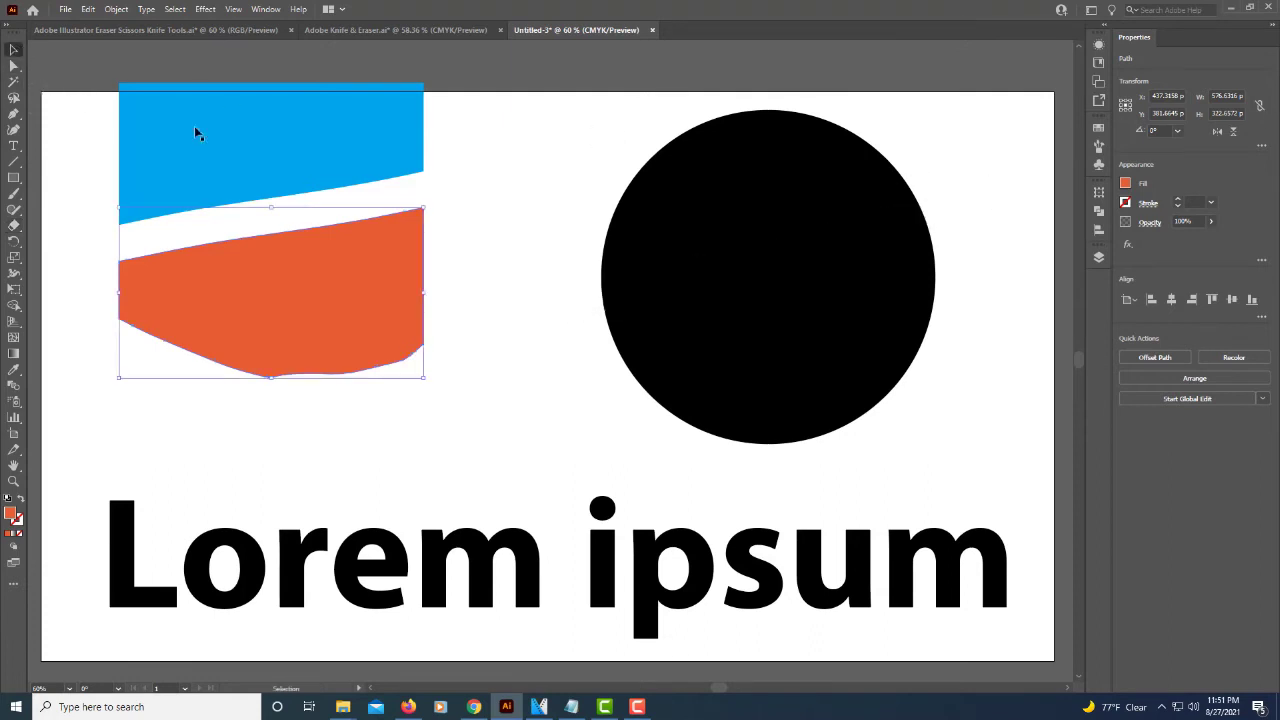
Step: Select the black circle, erase a slanted channel across it and trim away its lower edge
{"action": "left_click", "coordinate": [778, 251]}
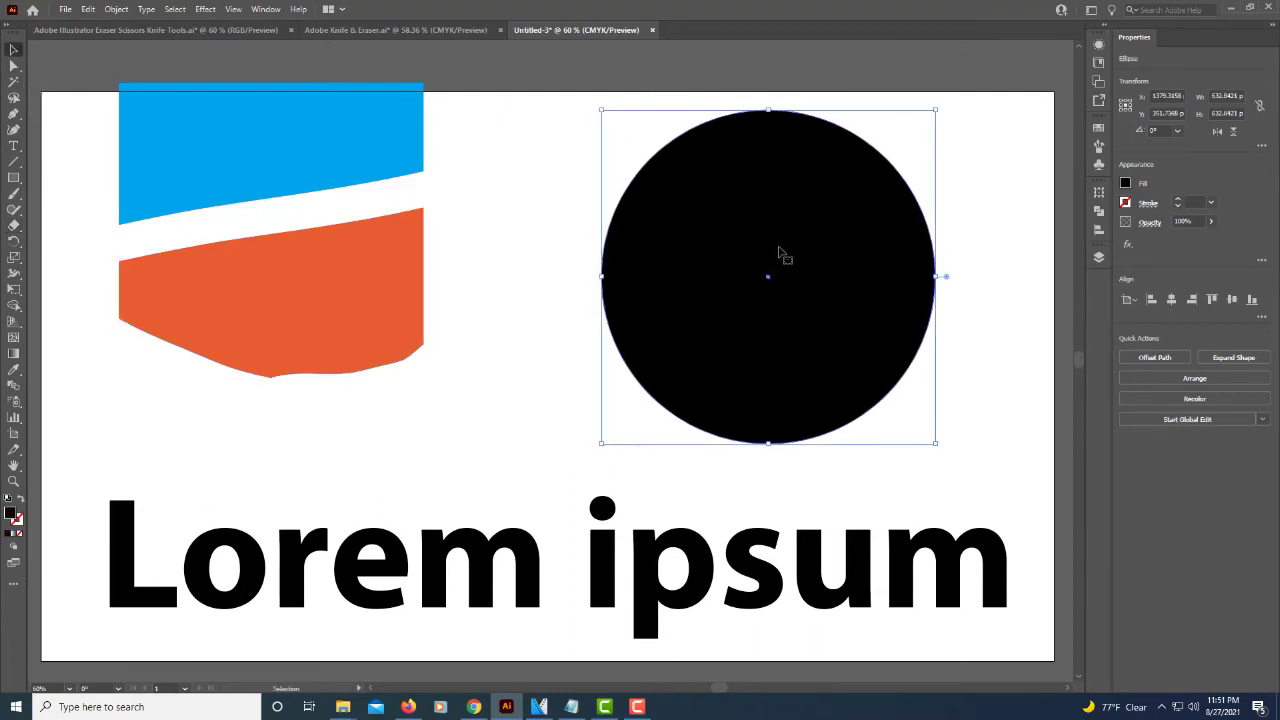
{"action": "left_click", "coordinate": [14, 225]}
{"action": "left_click_drag", "start_coordinate": [565, 305], "coordinate": [998, 212]}
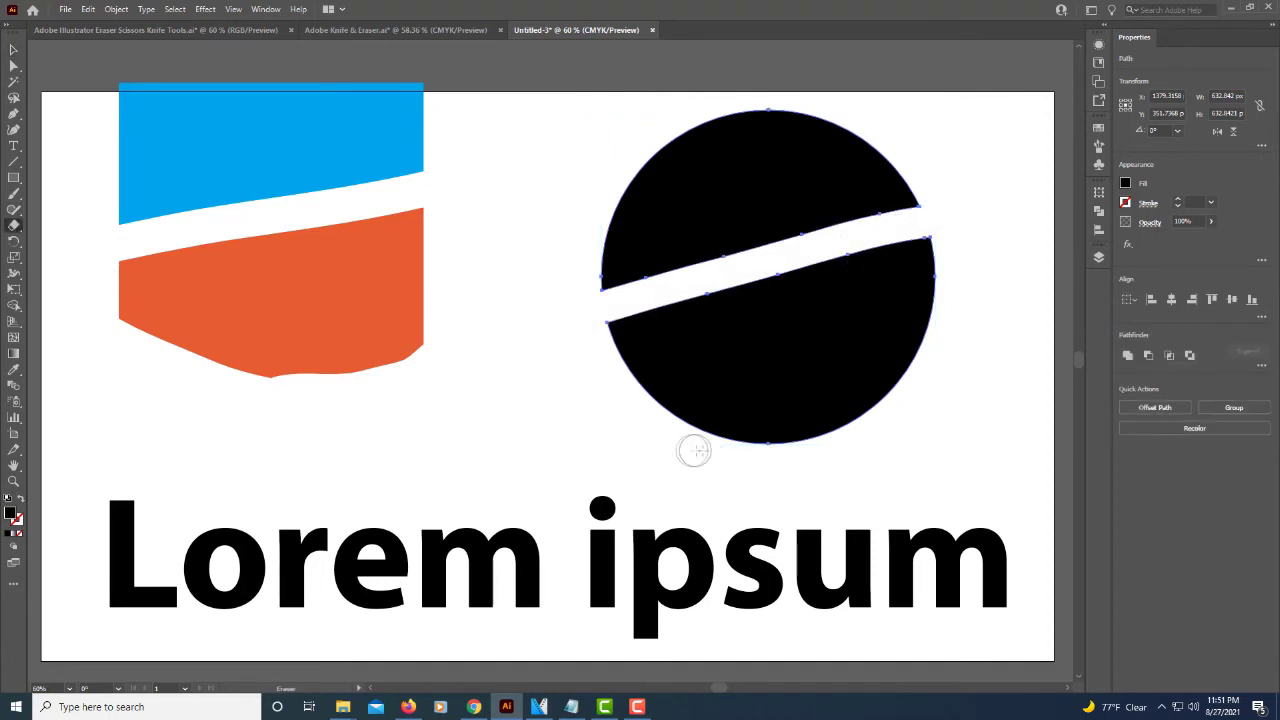
{"action": "mouse_move", "coordinate": [694, 451]}
{"action": "left_mouse_down"}
{"action": "mouse_move", "coordinate": [849, 417]}
{"action": "mouse_move", "coordinate": [929, 363]}
{"action": "mouse_move", "coordinate": [803, 409]}
{"action": "mouse_move", "coordinate": [676, 431]}
{"action": "left_mouse_up"}
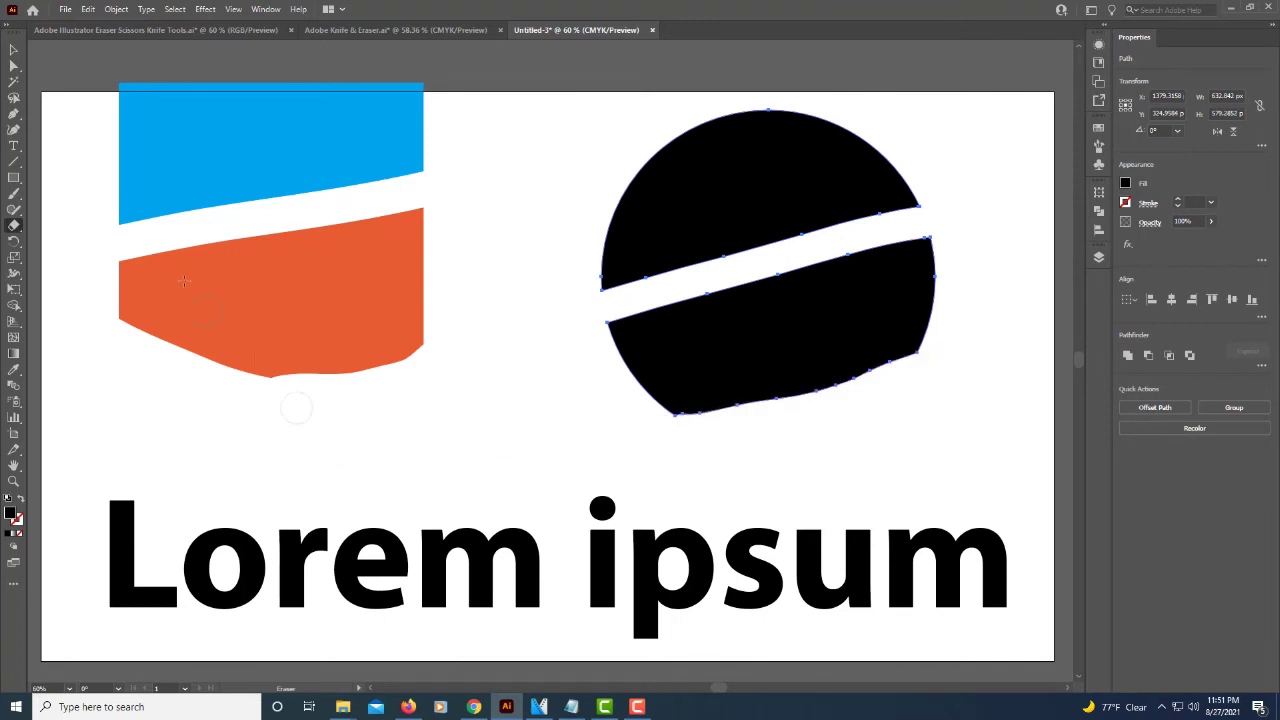
{"action": "left_click", "coordinate": [13, 49]}
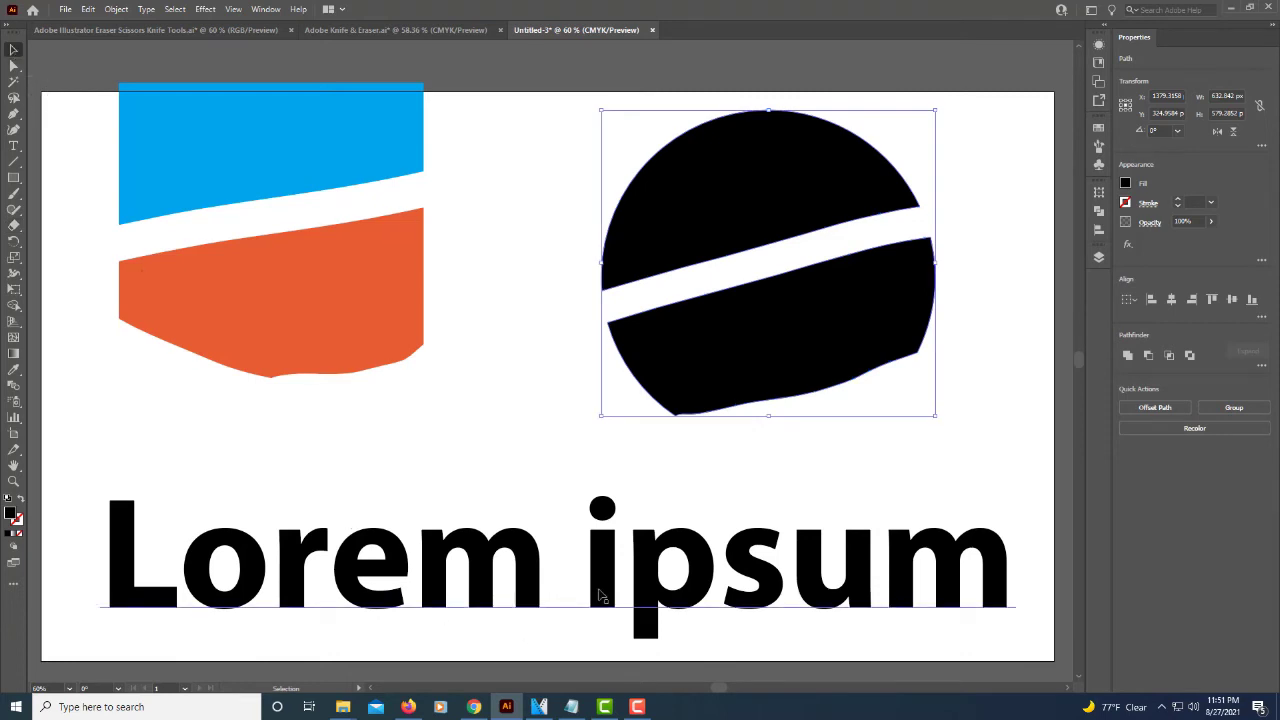
Step: Create outlines from the 'Lorem ipsum' text via its context menu, then reselect the outlined group
{"action": "scroll", "coordinate": [604, 591], "scroll_direction": "down", "scroll_amount": 1}
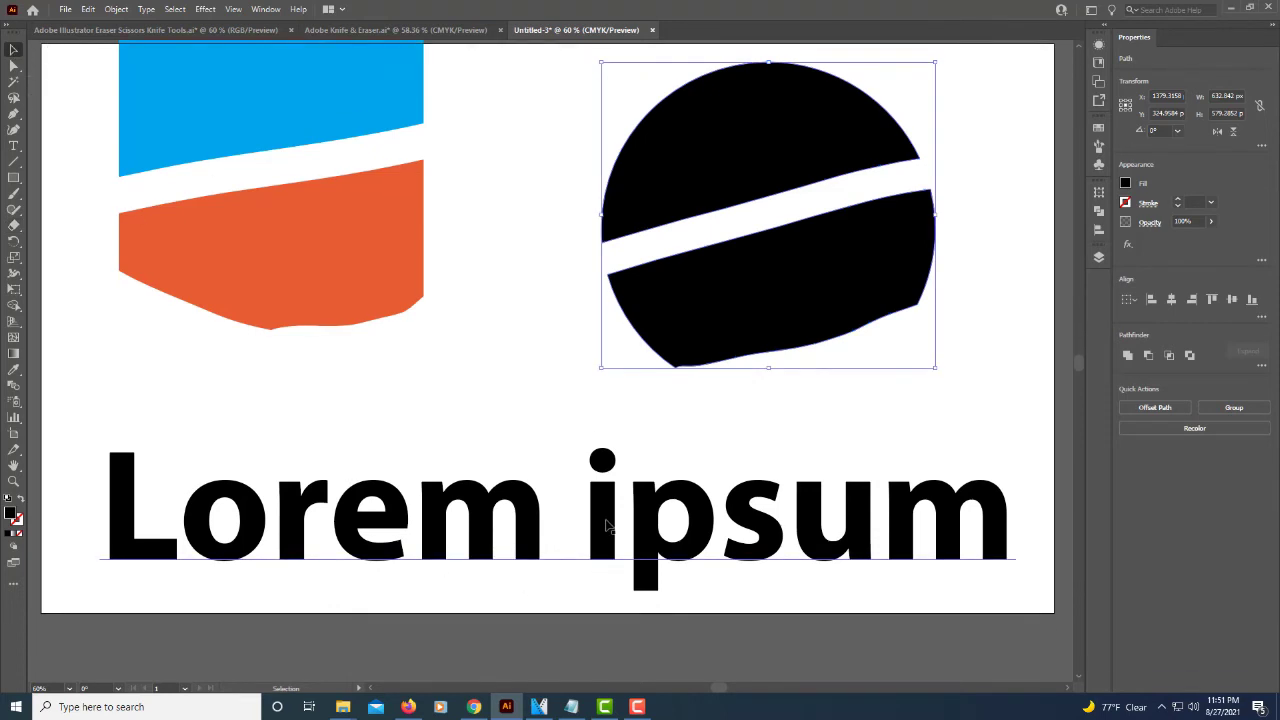
{"action": "left_click", "coordinate": [606, 525]}
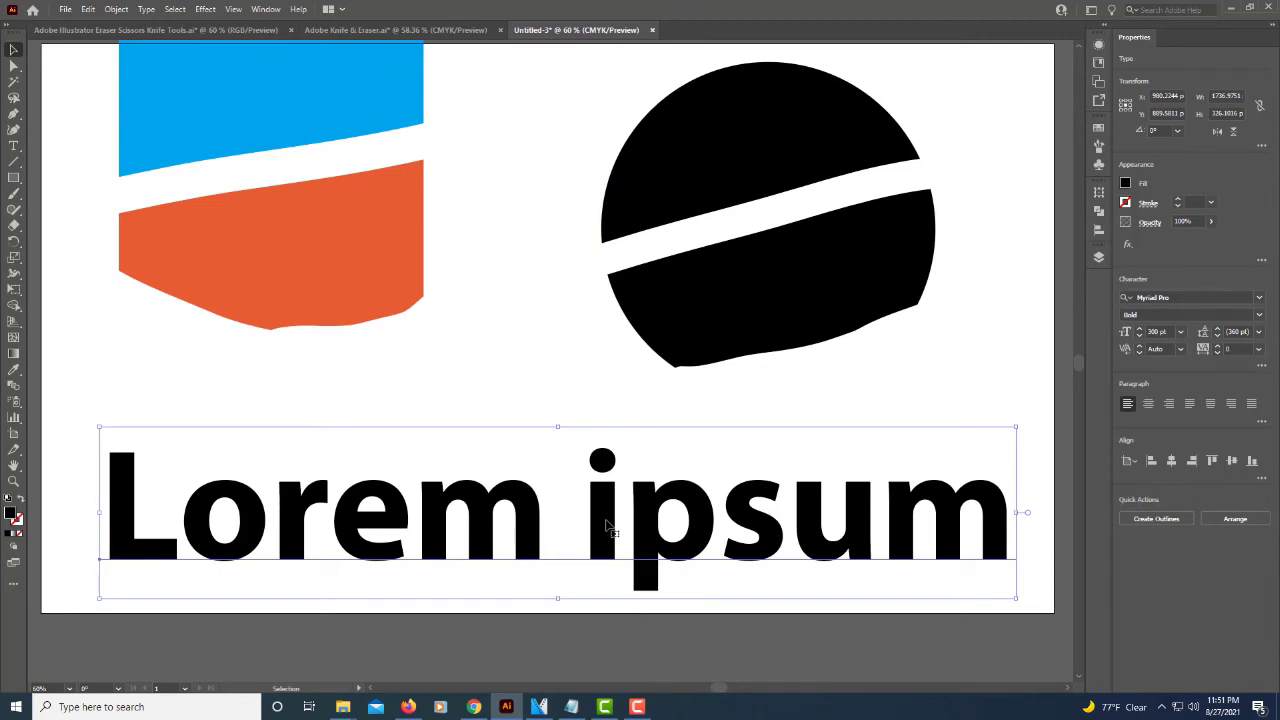
{"action": "right_click", "coordinate": [606, 525]}
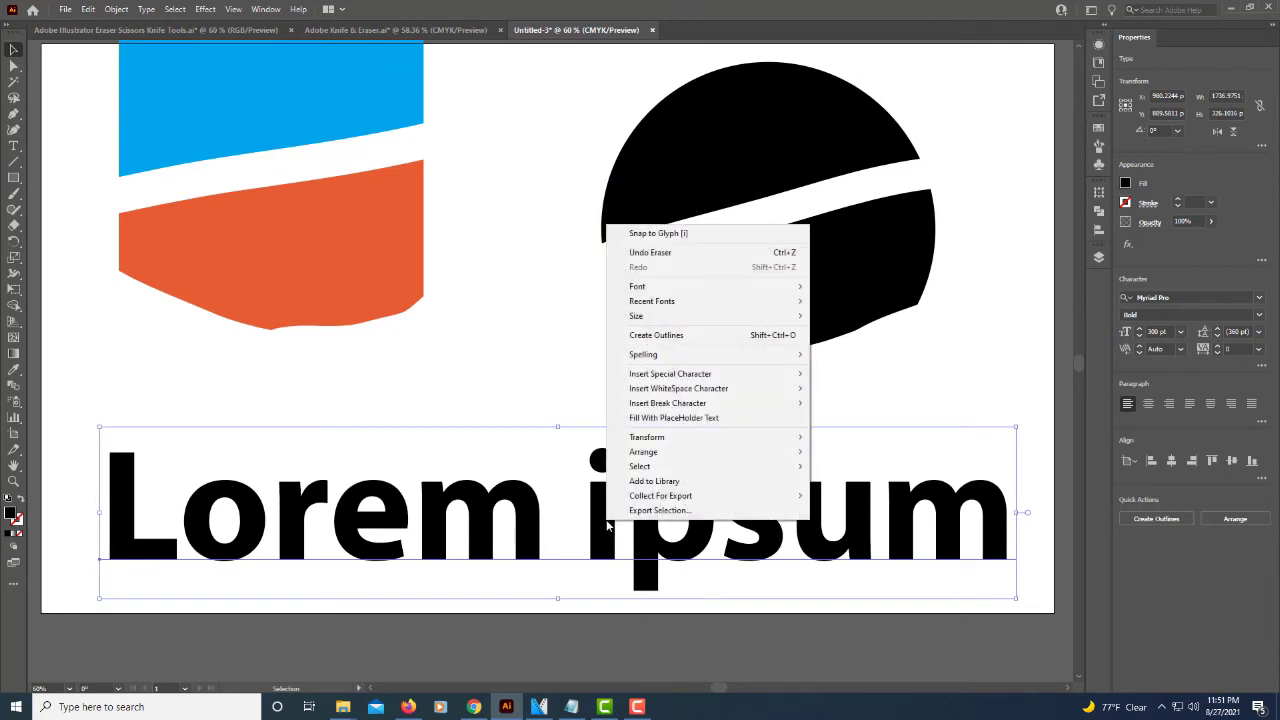
{"action": "left_click", "coordinate": [645, 338]}
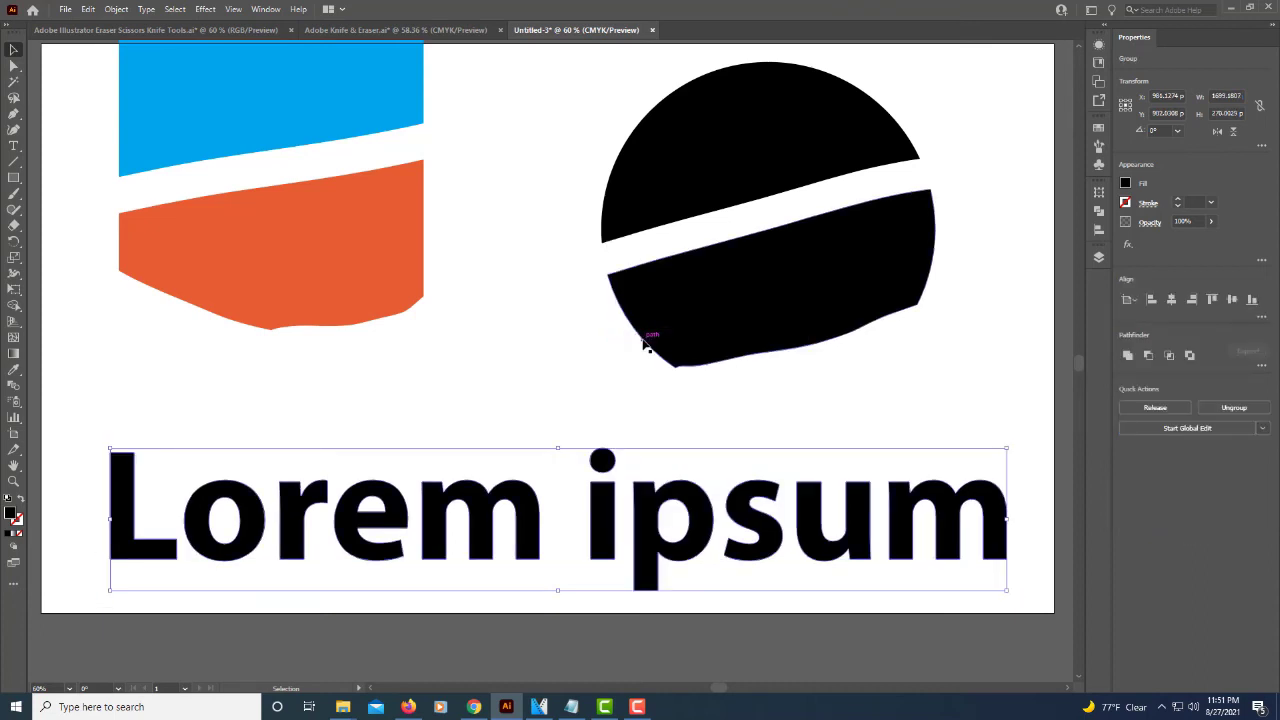
{"action": "left_click", "coordinate": [102, 389]}
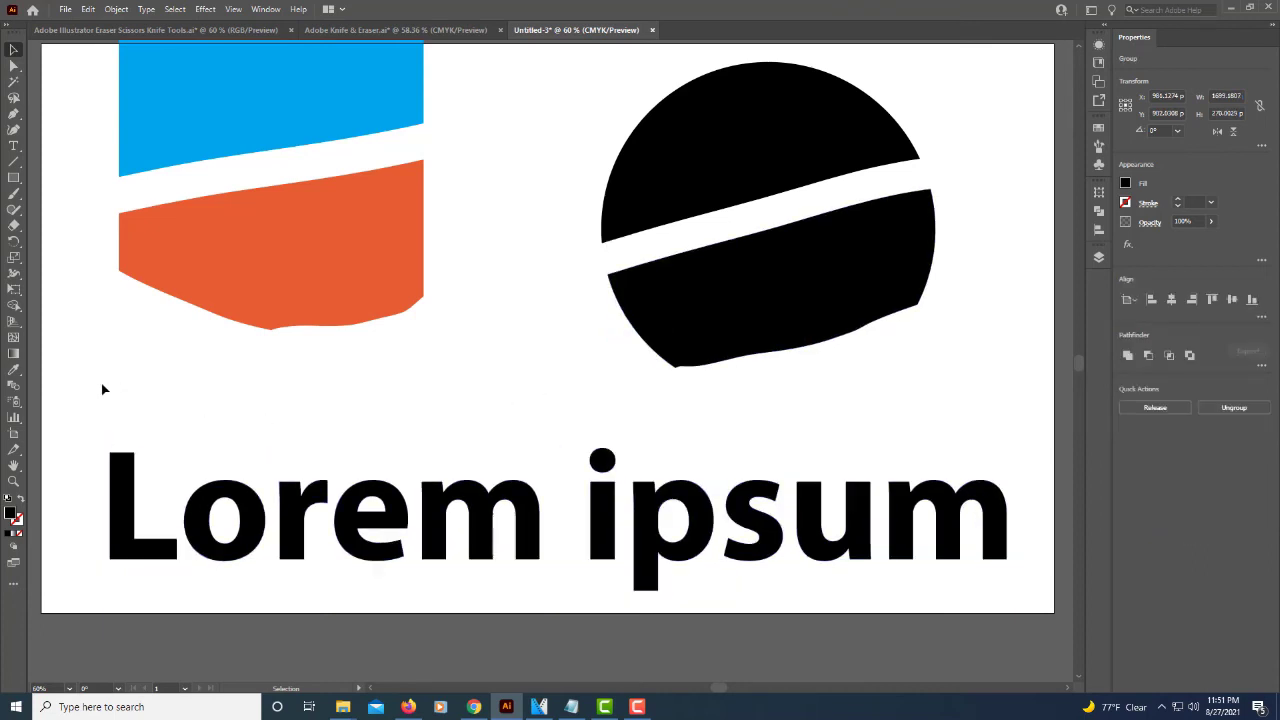
{"action": "left_click", "coordinate": [262, 540]}
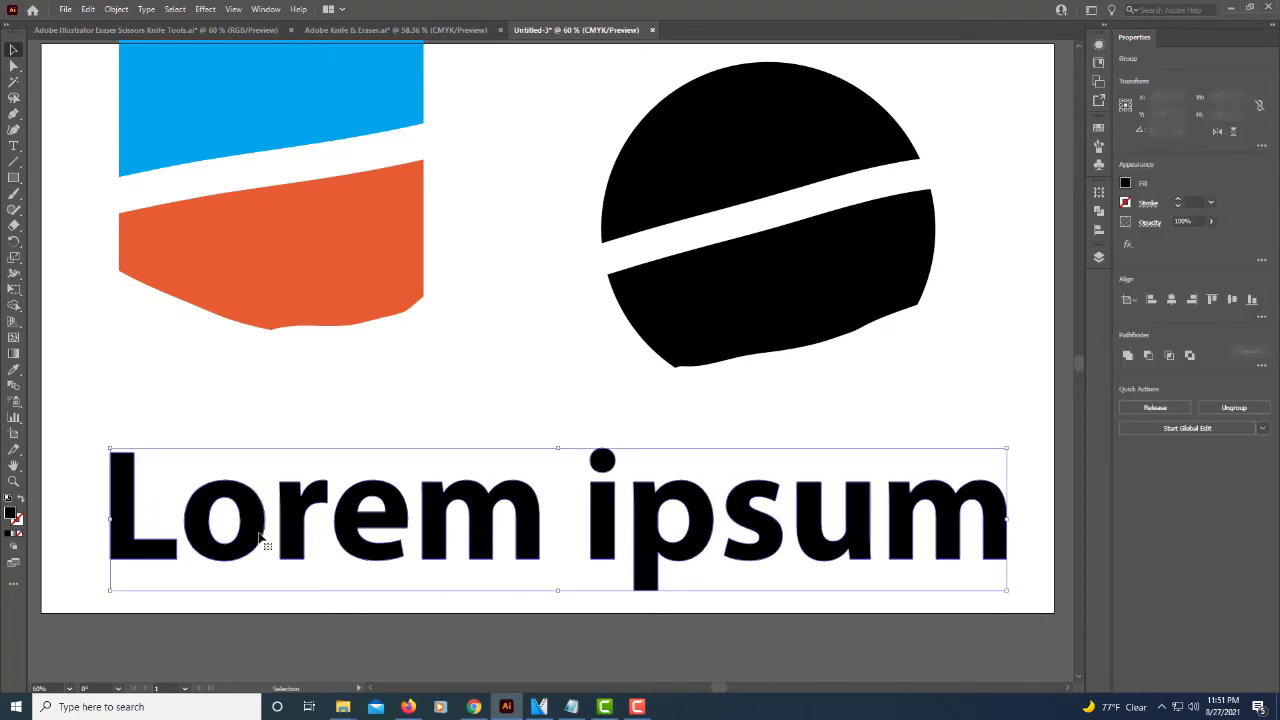
Step: Resize the Eraser and drag a wavy band through the outlined 'Lorem ipsum' letters, then deselect
{"action": "left_click", "coordinate": [15, 228]}
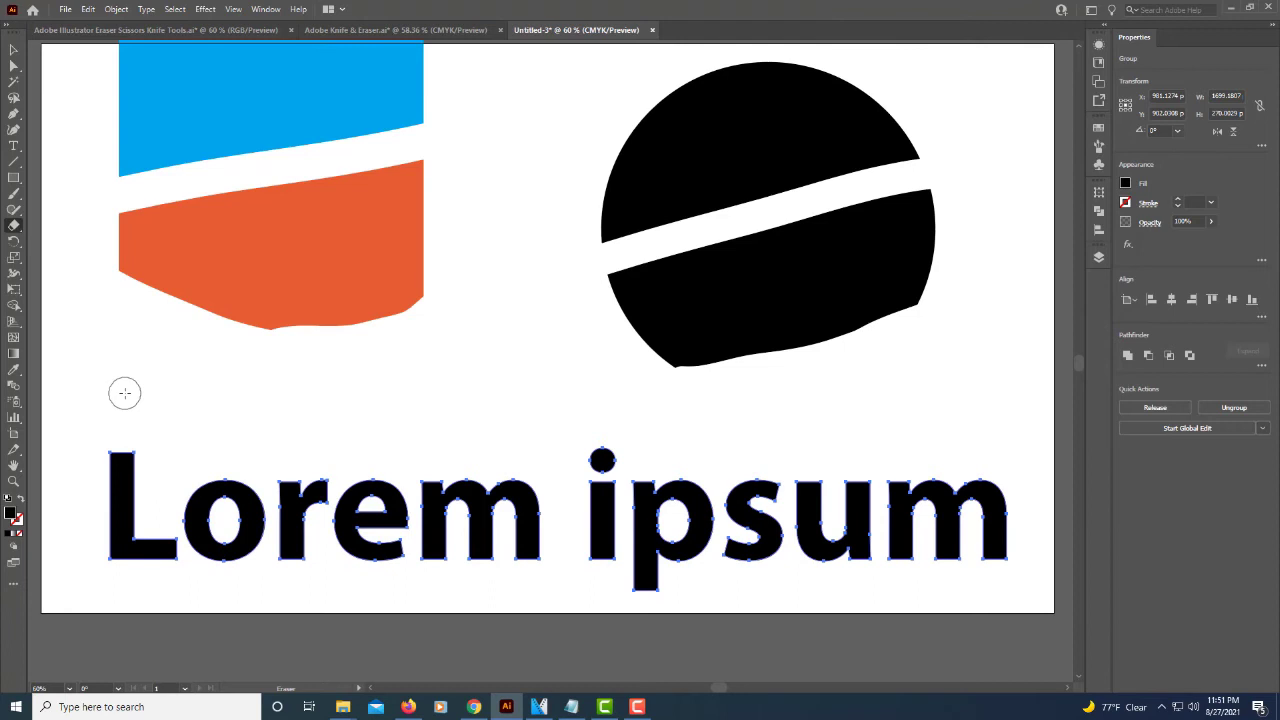
{"action": "key", "text": "bracketright"}
{"action": "key", "text": "bracketleft"}
{"action": "key", "text": "bracketleft"}
{"action": "key", "text": "bracketleft"}
{"action": "key", "text": "bracketleft"}
{"action": "mouse_move", "coordinate": [83, 542]}
{"action": "left_mouse_down"}
{"action": "mouse_move", "coordinate": [756, 546]}
{"action": "mouse_move", "coordinate": [1041, 513]}
{"action": "mouse_move", "coordinate": [991, 497]}
{"action": "mouse_move", "coordinate": [925, 511]}
{"action": "mouse_move", "coordinate": [94, 499]}
{"action": "left_mouse_up"}
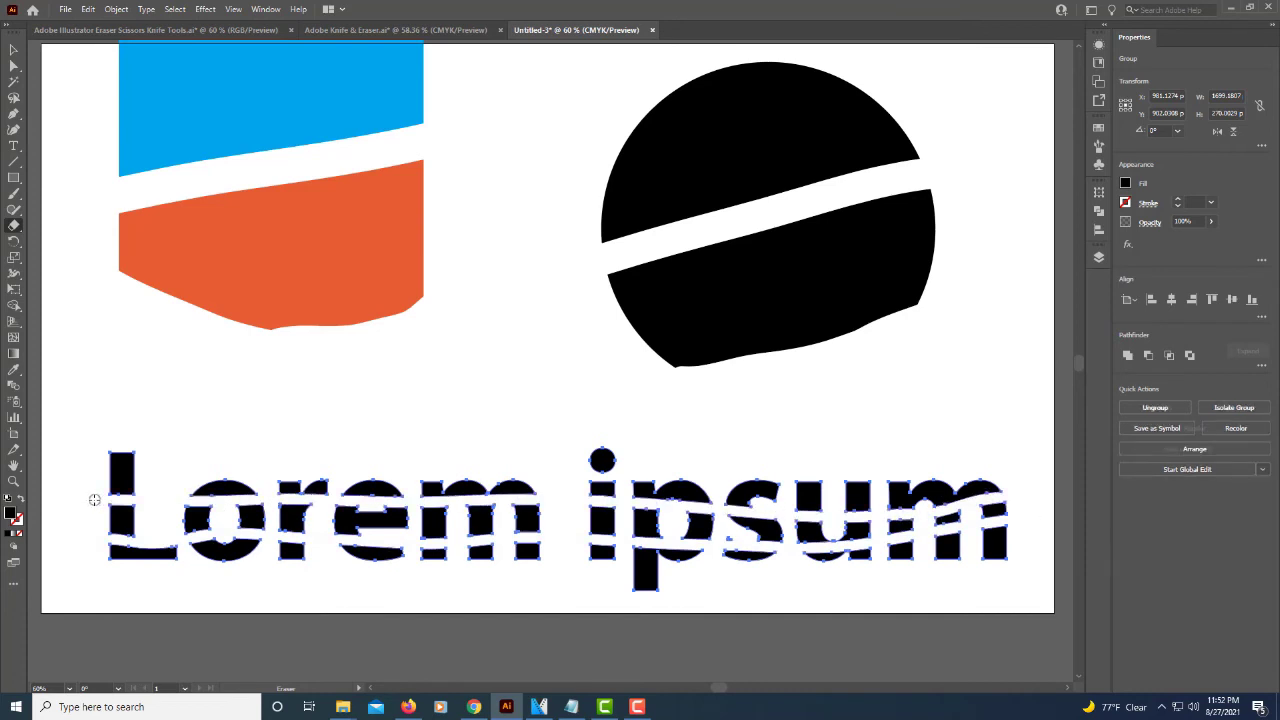
{"action": "left_click", "coordinate": [13, 50]}
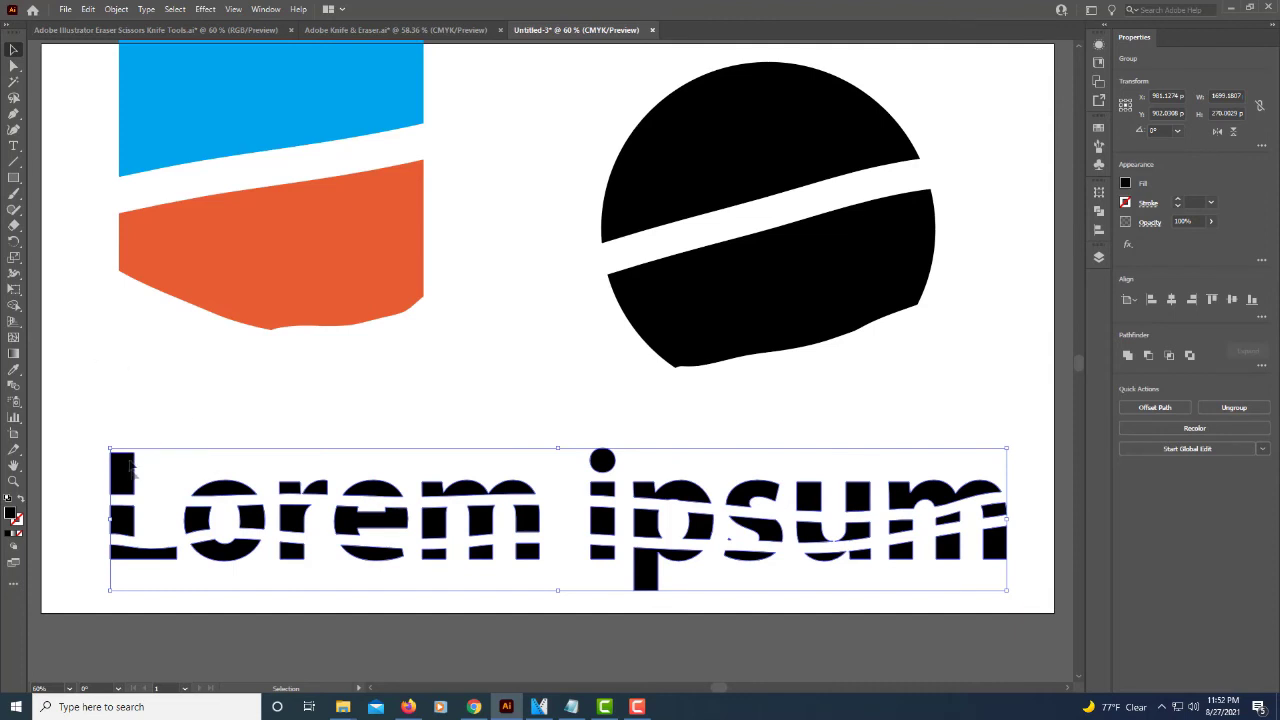
{"action": "left_click", "coordinate": [90, 478]}
Step: Ungroup the outlined lettering and raise the top slices of the L, o, r, e and i
{"action": "left_click", "coordinate": [708, 540]}
{"action": "left_click", "coordinate": [1231, 409]}
{"action": "left_click", "coordinate": [963, 412]}
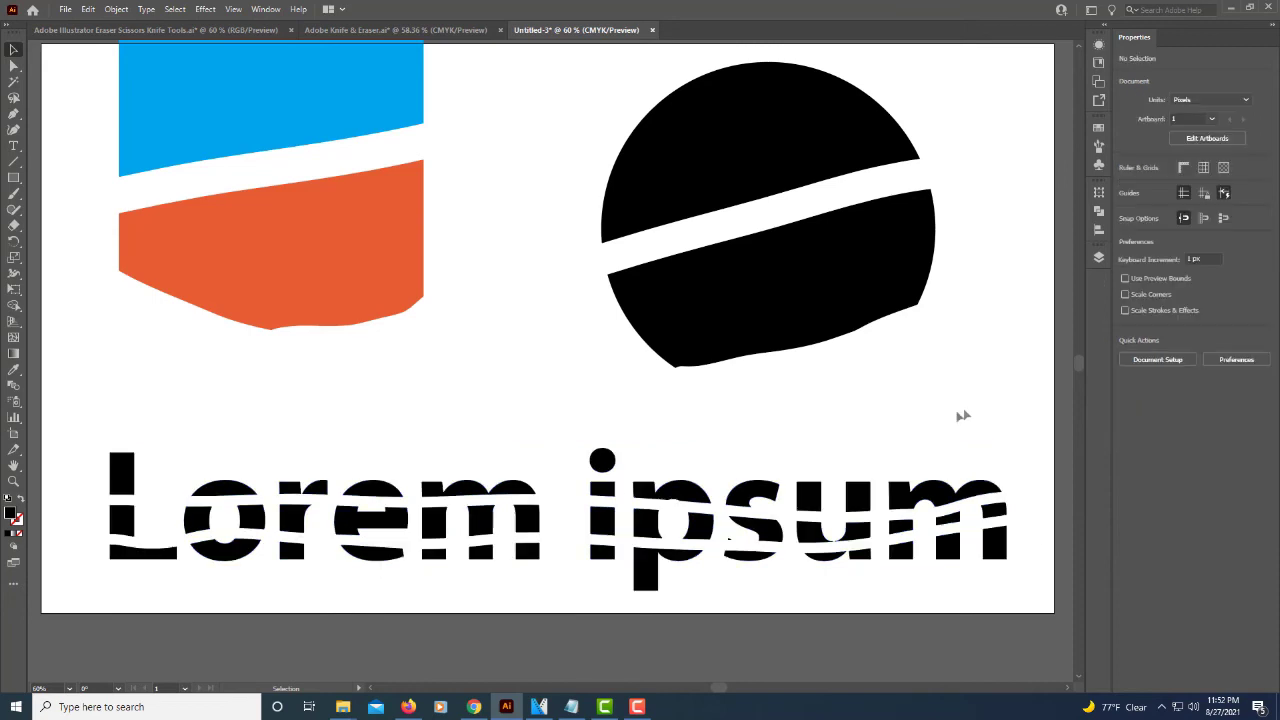
{"action": "left_click", "coordinate": [120, 478]}
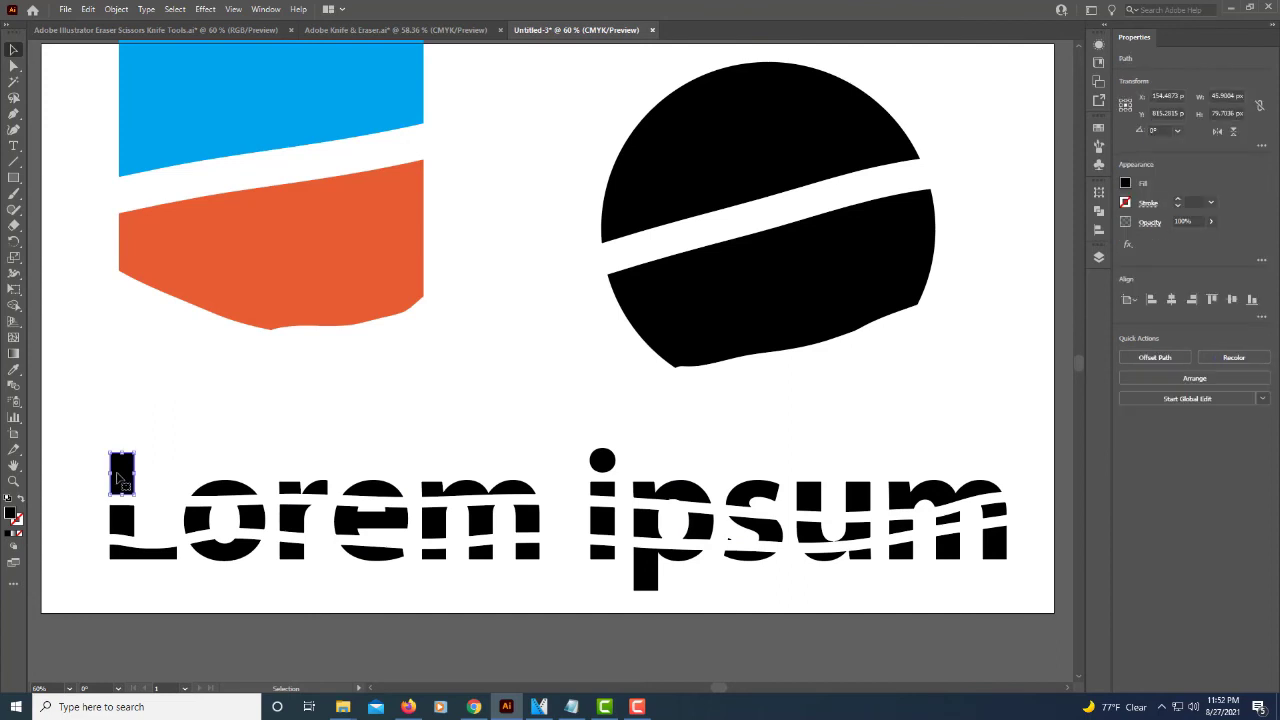
{"action": "left_click_drag", "start_coordinate": [120, 478], "coordinate": [120, 464]}
{"action": "left_click_drag", "start_coordinate": [245, 490], "coordinate": [245, 474]}
{"action": "left_click_drag", "start_coordinate": [330, 490], "coordinate": [300, 482]}
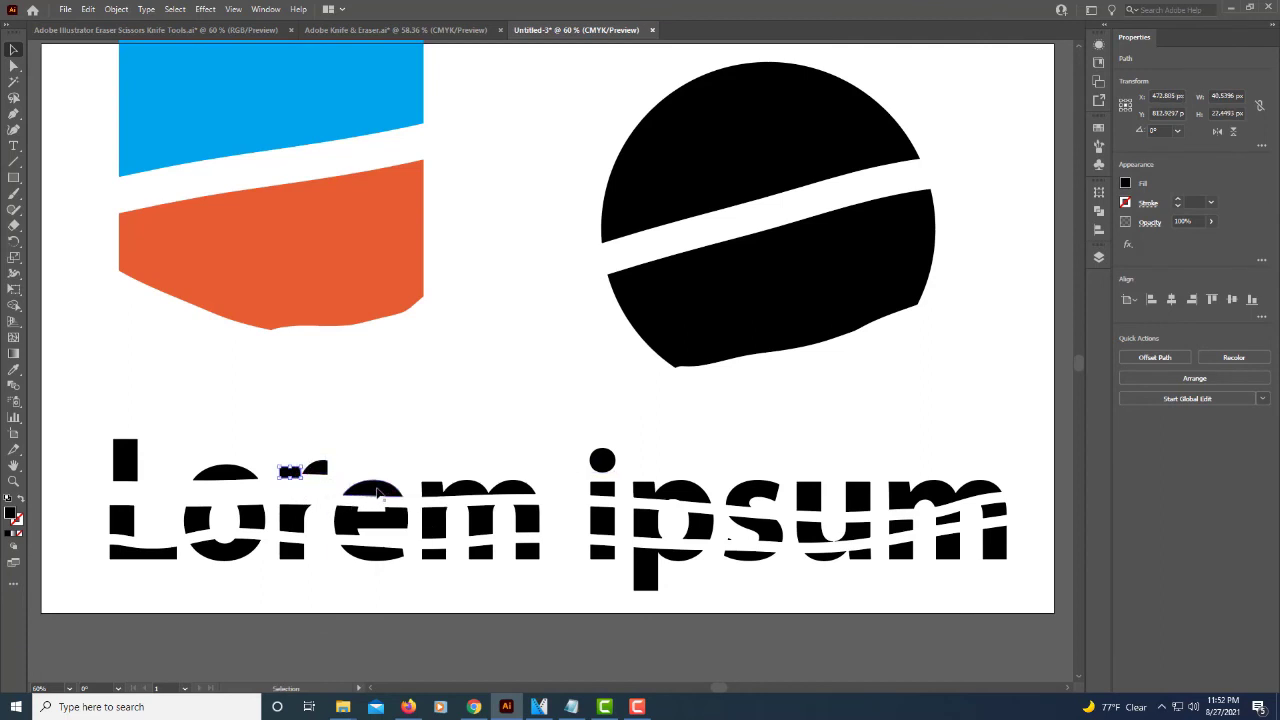
{"action": "left_click_drag", "start_coordinate": [380, 490], "coordinate": [443, 475]}
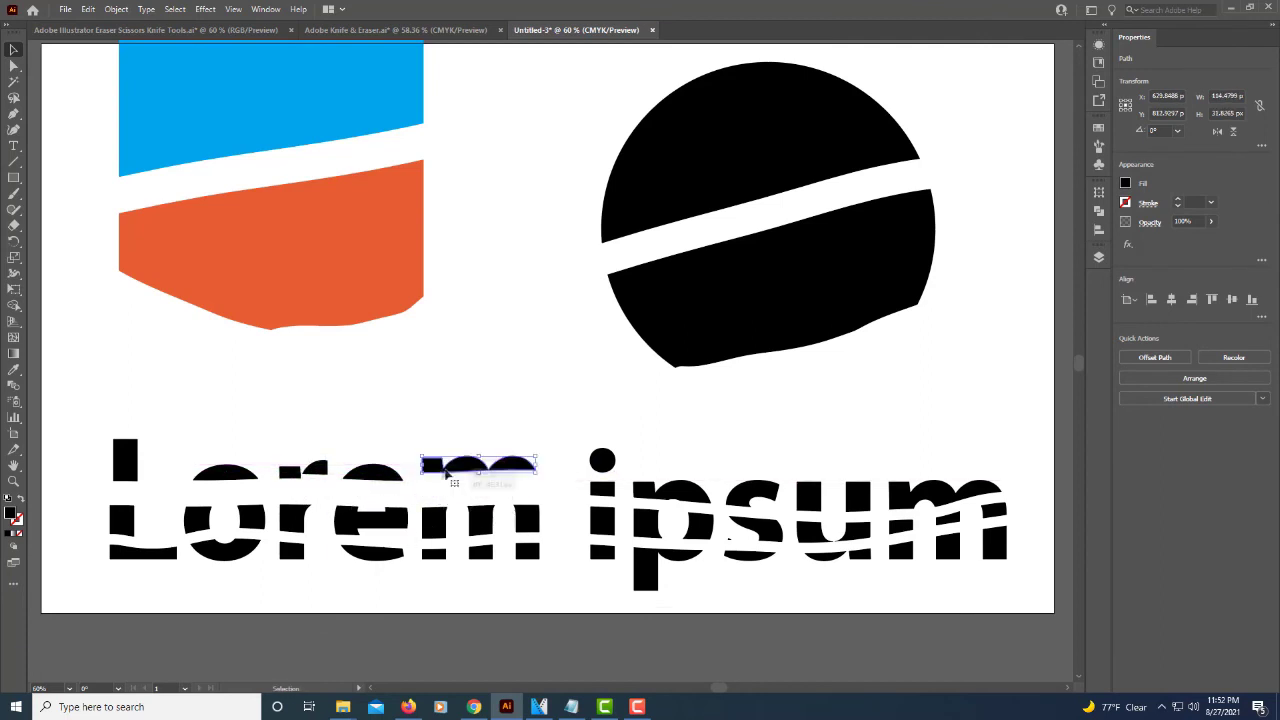
{"action": "left_click_drag", "start_coordinate": [603, 463], "coordinate": [607, 440]}
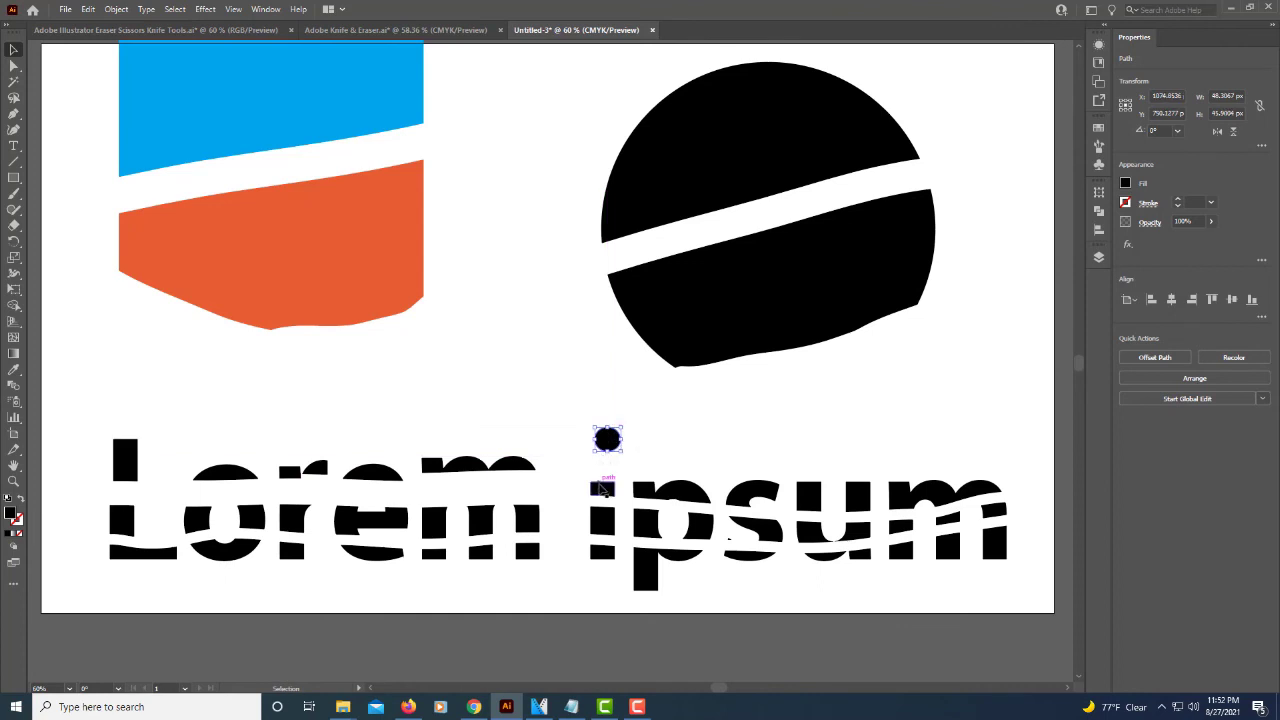
{"action": "left_click_drag", "start_coordinate": [608, 488], "coordinate": [608, 473]}
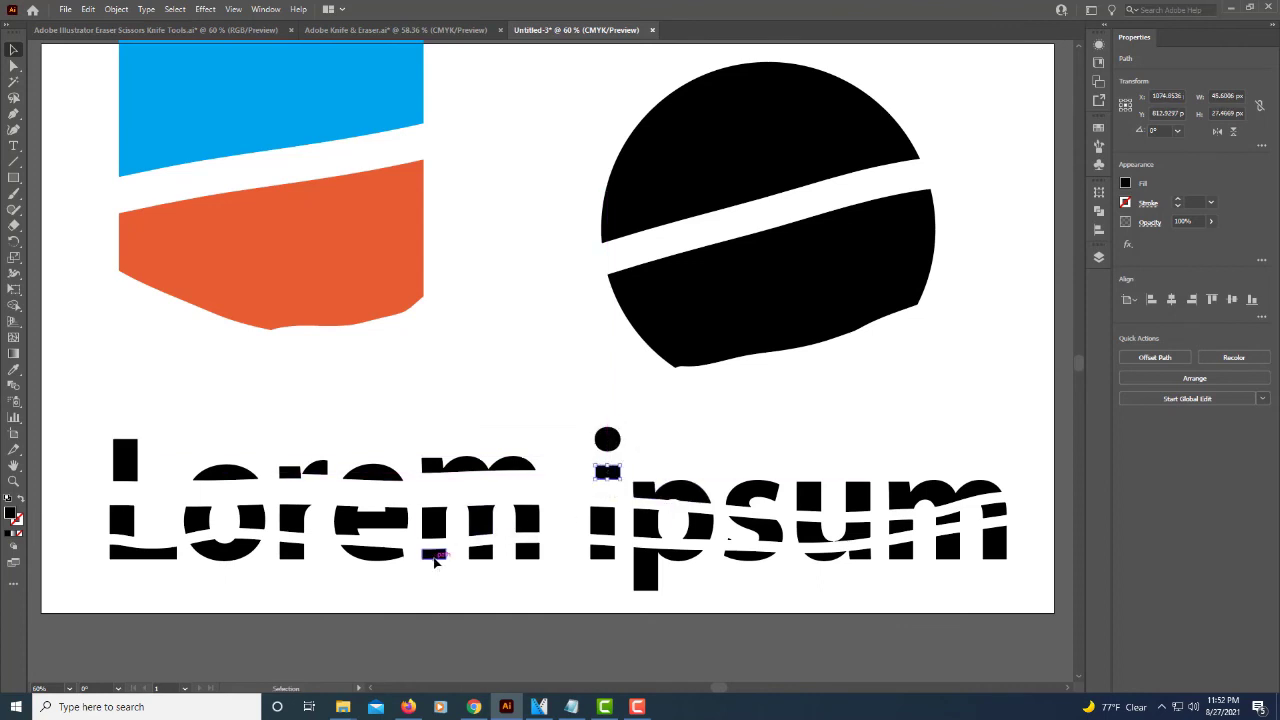
Step: Drag the bottom slices of the m, e, r, o and L downward
{"action": "left_click_drag", "start_coordinate": [435, 562], "coordinate": [527, 582]}
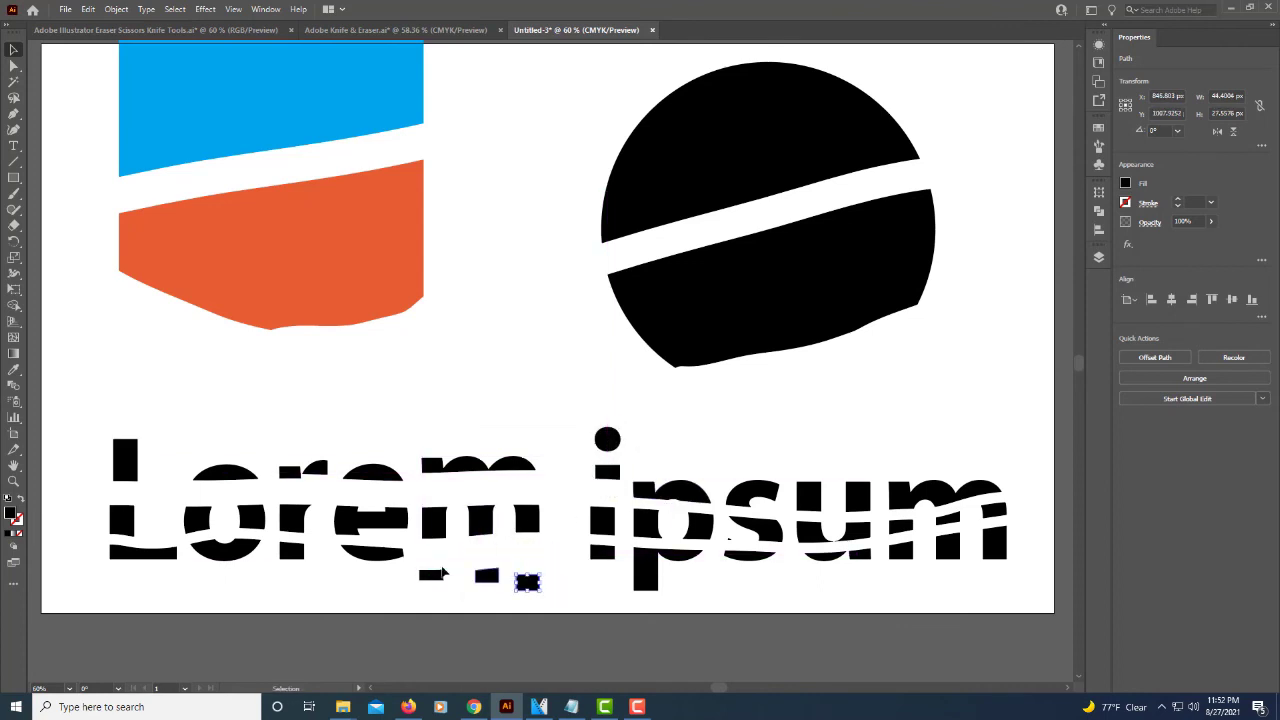
{"action": "left_click_drag", "start_coordinate": [371, 557], "coordinate": [370, 589]}
{"action": "left_click_drag", "start_coordinate": [285, 552], "coordinate": [237, 588]}
{"action": "left_click_drag", "start_coordinate": [161, 555], "coordinate": [146, 588]}
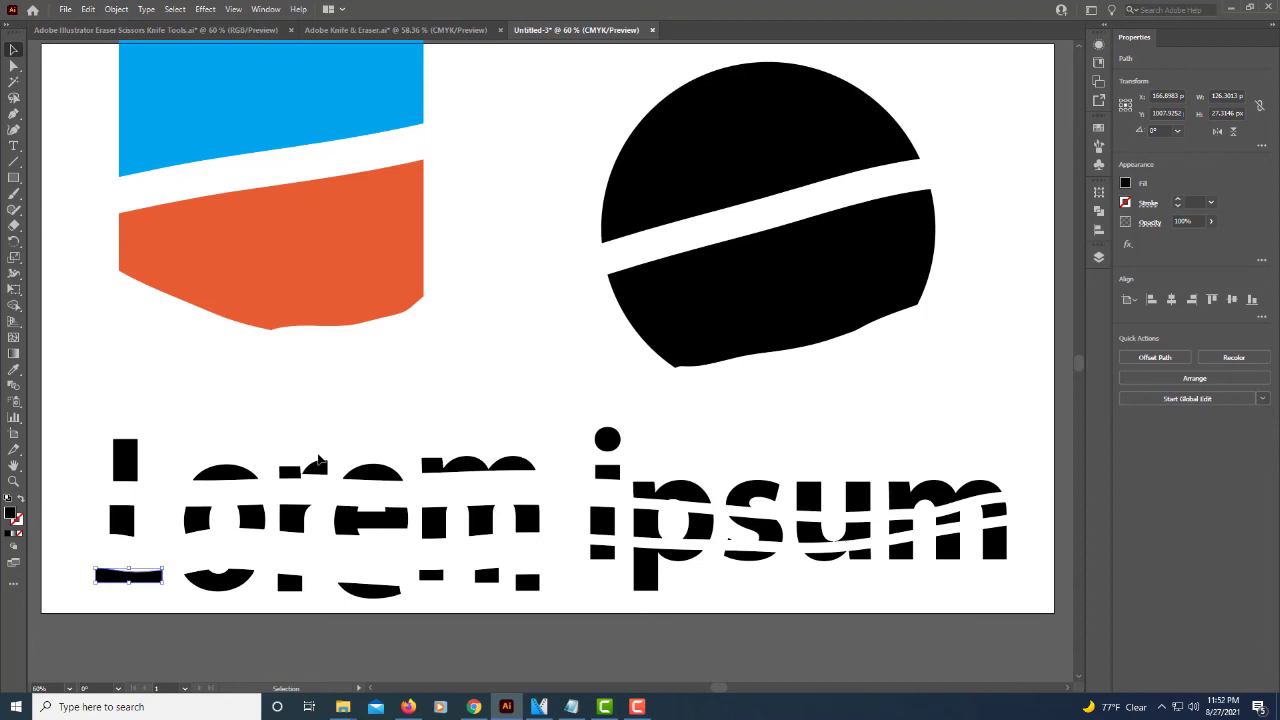
{"action": "scroll", "coordinate": [319, 459], "scroll_direction": "up", "scroll_amount": 1}
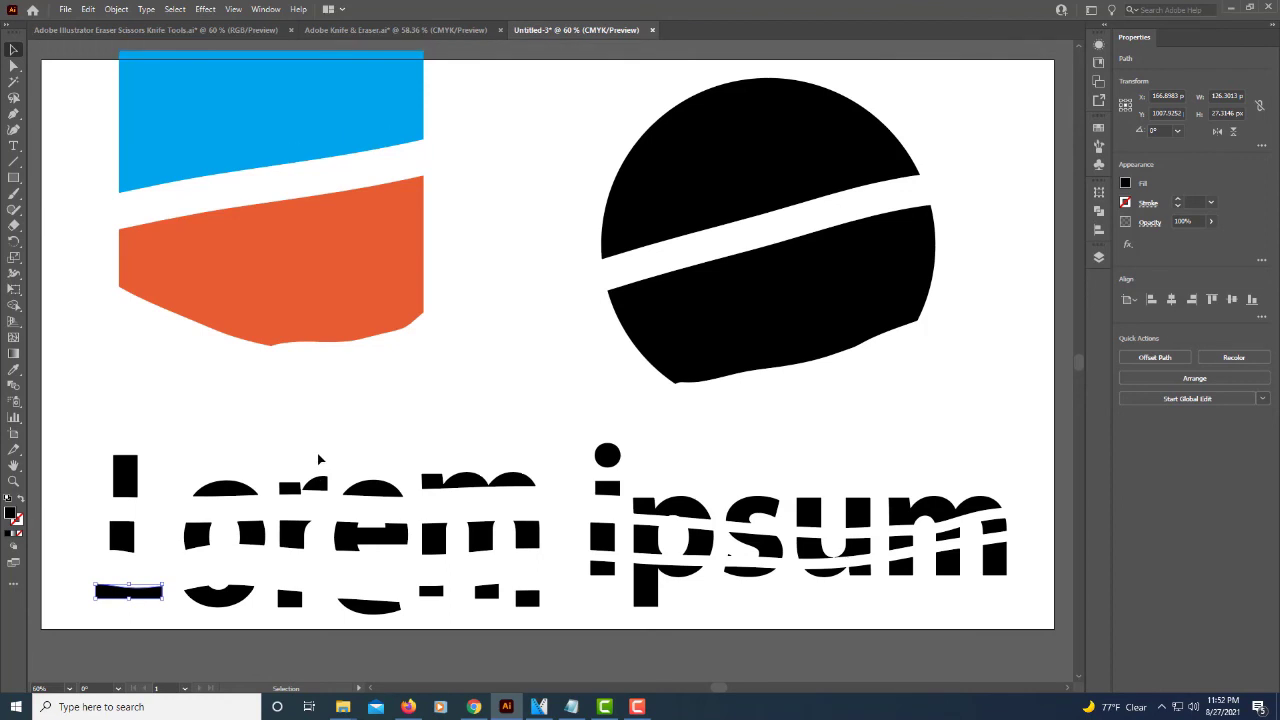